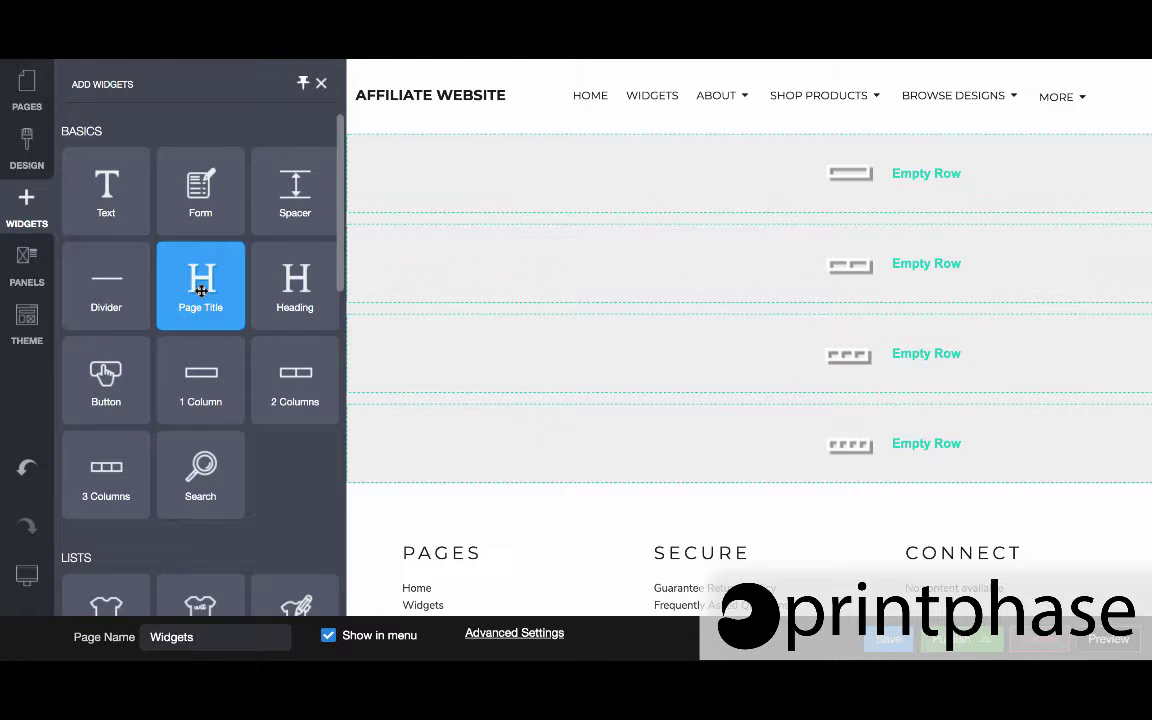
# Step: Add a Page Title widget to the first empty row and move its settings window clear of the title
pyautogui.moveTo(185, 303); pyautogui.dragTo(471, 162)
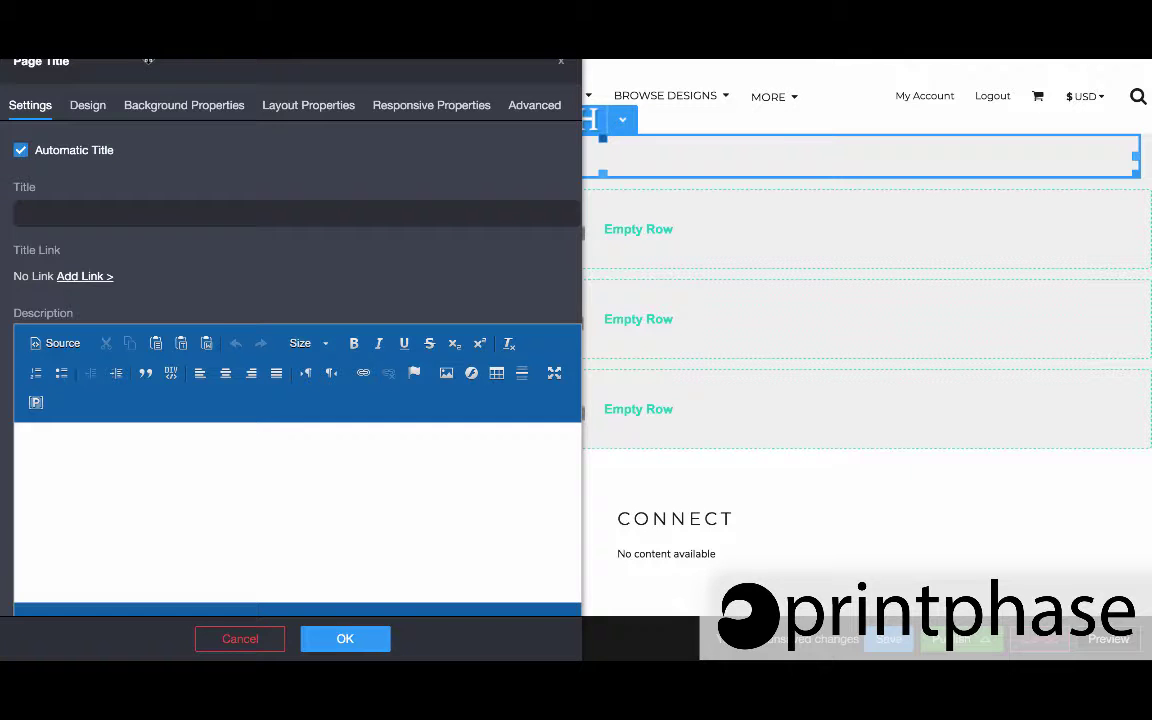
pyautogui.moveTo(148, 61); pyautogui.dragTo(637, 2)
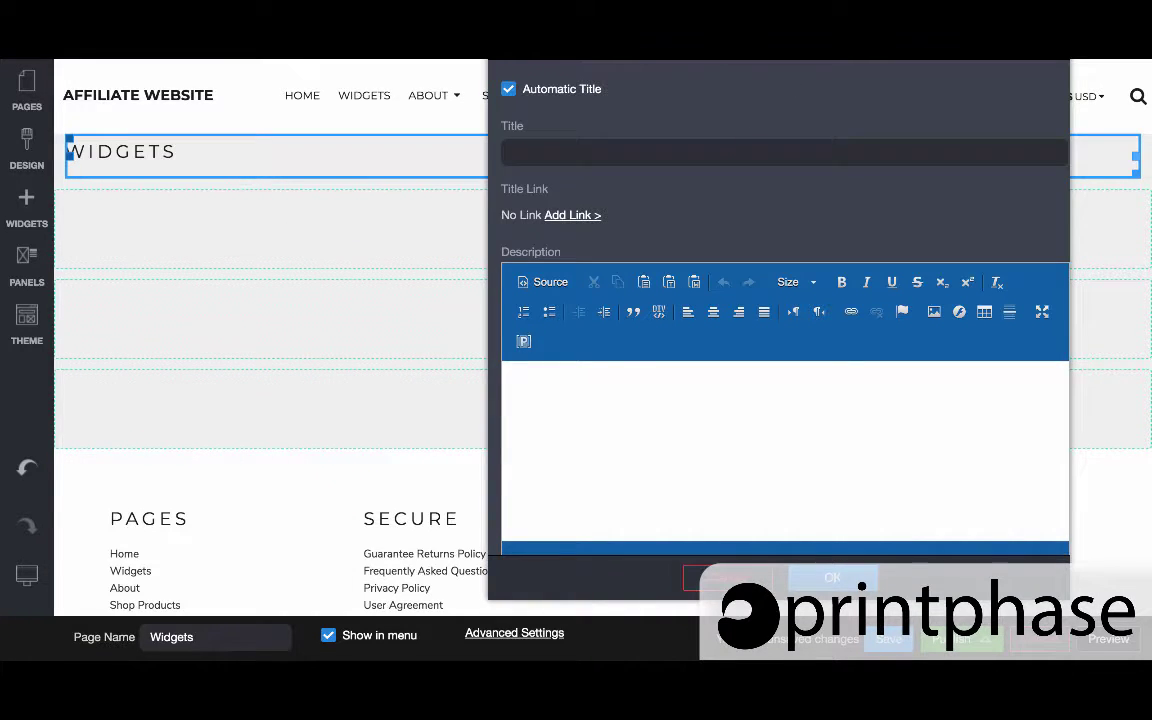
pyautogui.moveTo(890, 34); pyautogui.dragTo(843, 231)
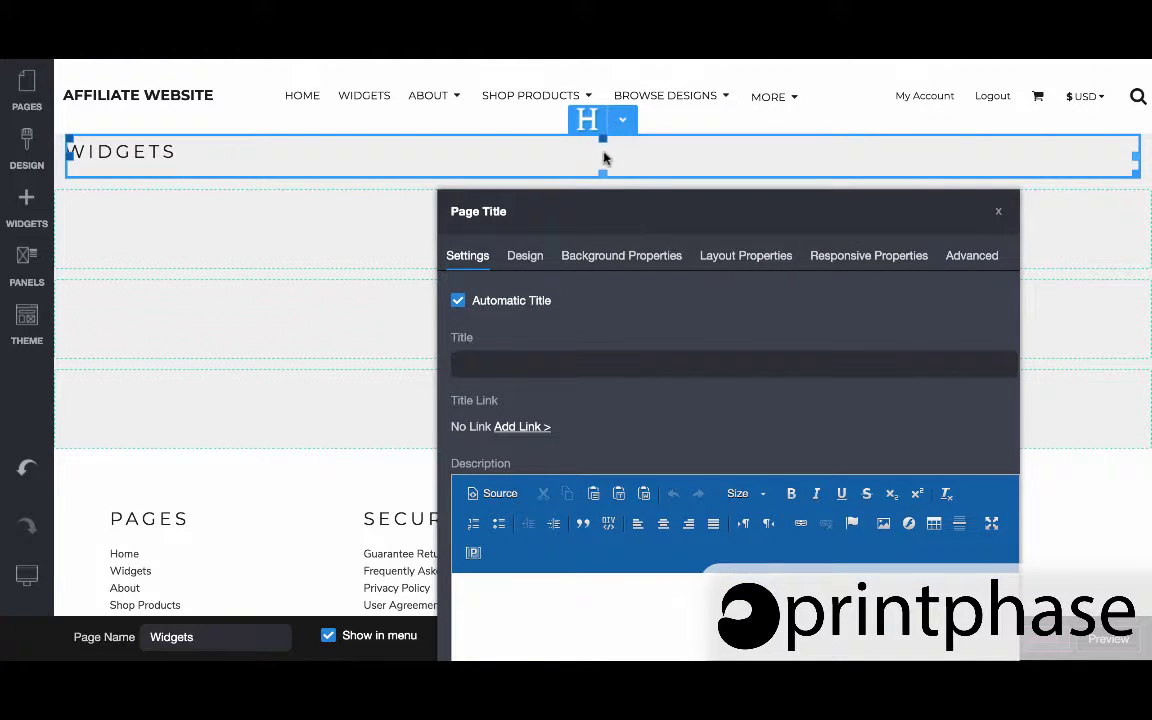
pyautogui.moveTo(663, 226); pyautogui.dragTo(501, 216)
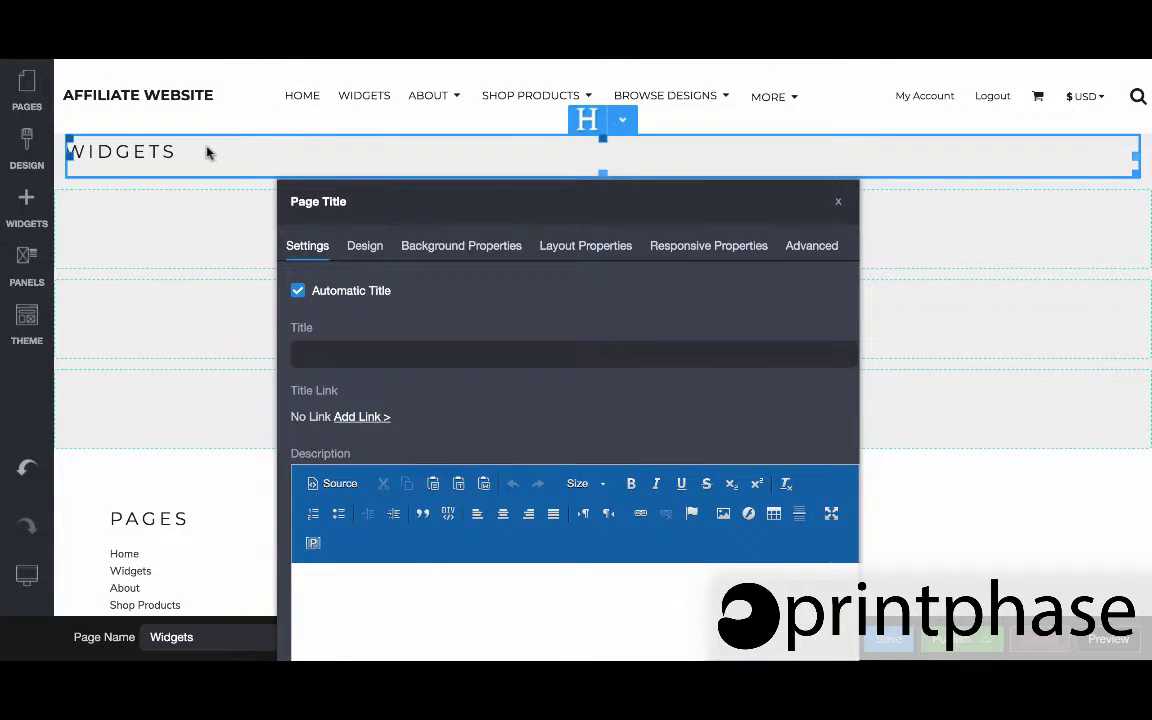
# Step: Set the page title's alignment to Center in its layout properties
pyautogui.click(560, 248)
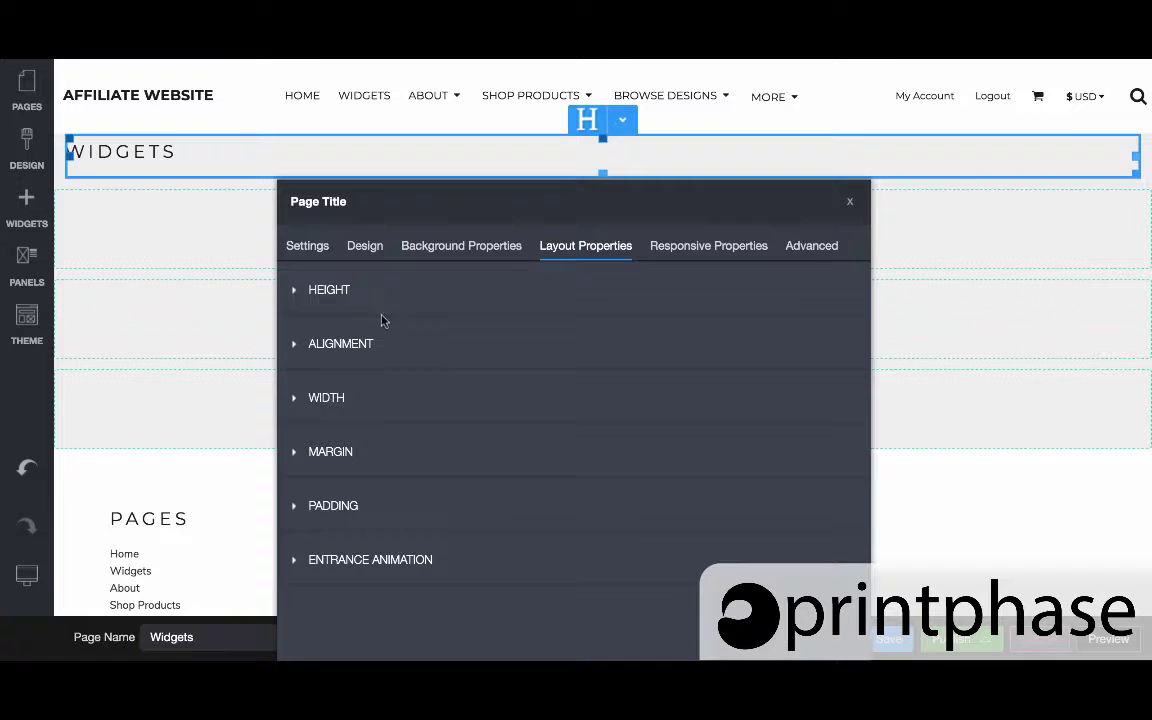
pyautogui.click(340, 343)
pyautogui.click(341, 404)
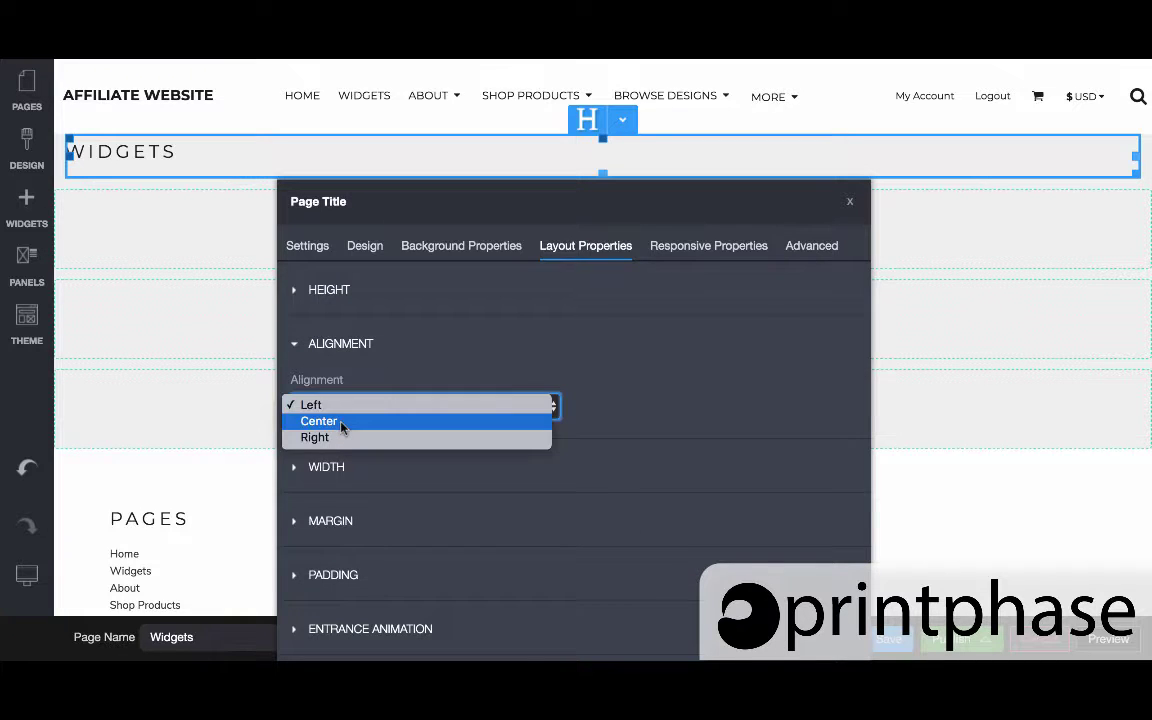
pyautogui.click(341, 425)
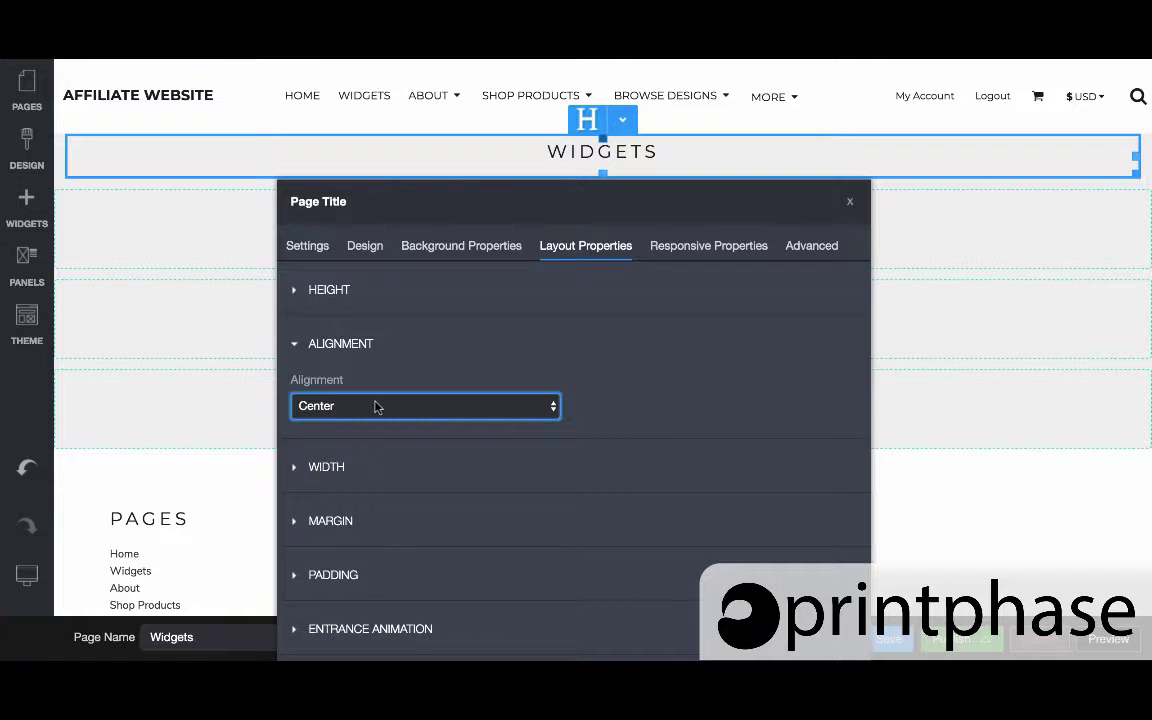
# Step: Review the page title's background and design options, and the site-wide heading and button styles in the Style Editor
pyautogui.click(470, 247)
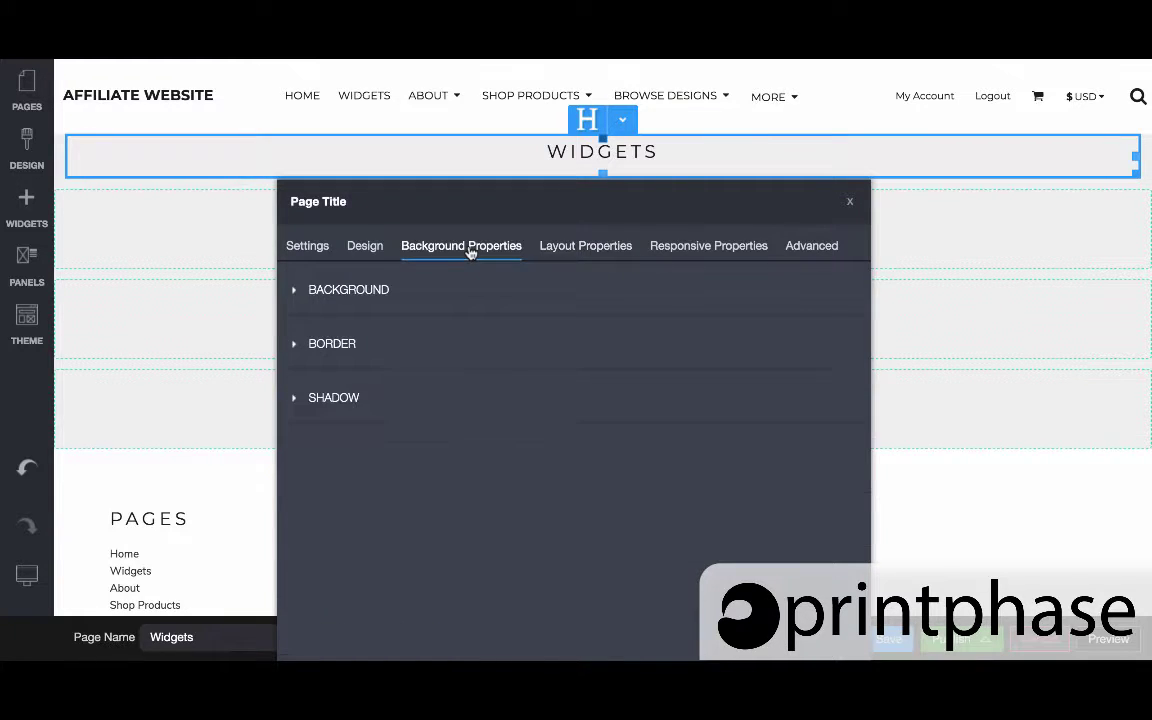
pyautogui.click(367, 255)
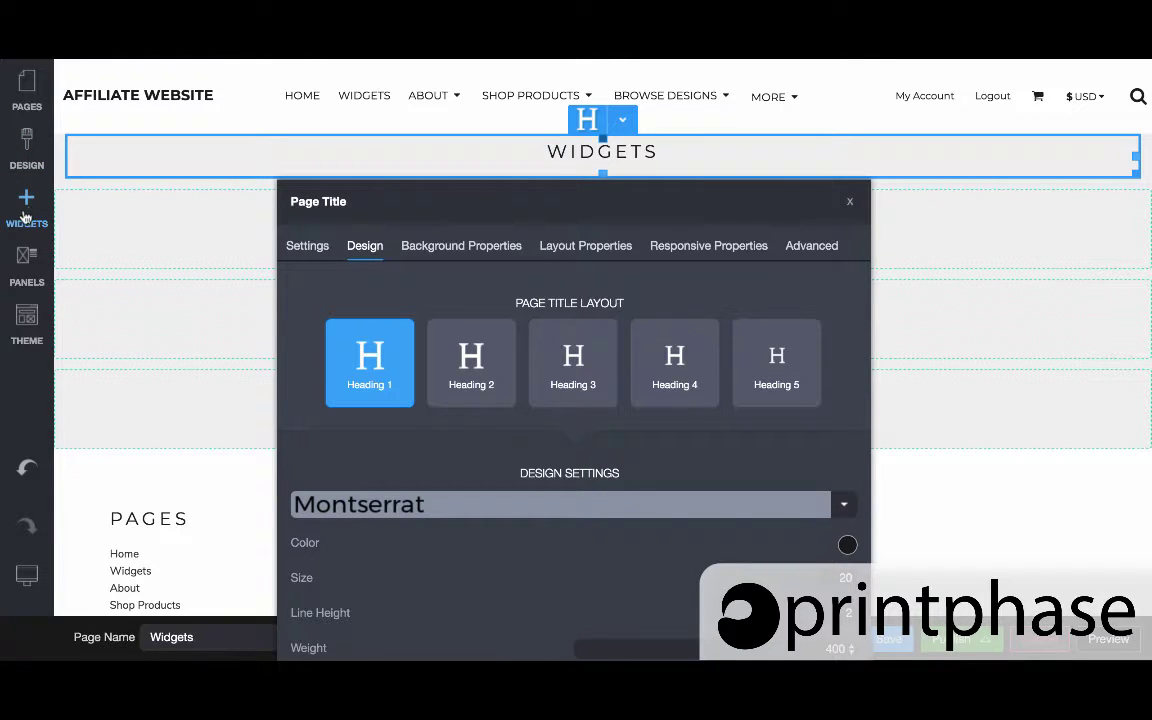
pyautogui.click(30, 151)
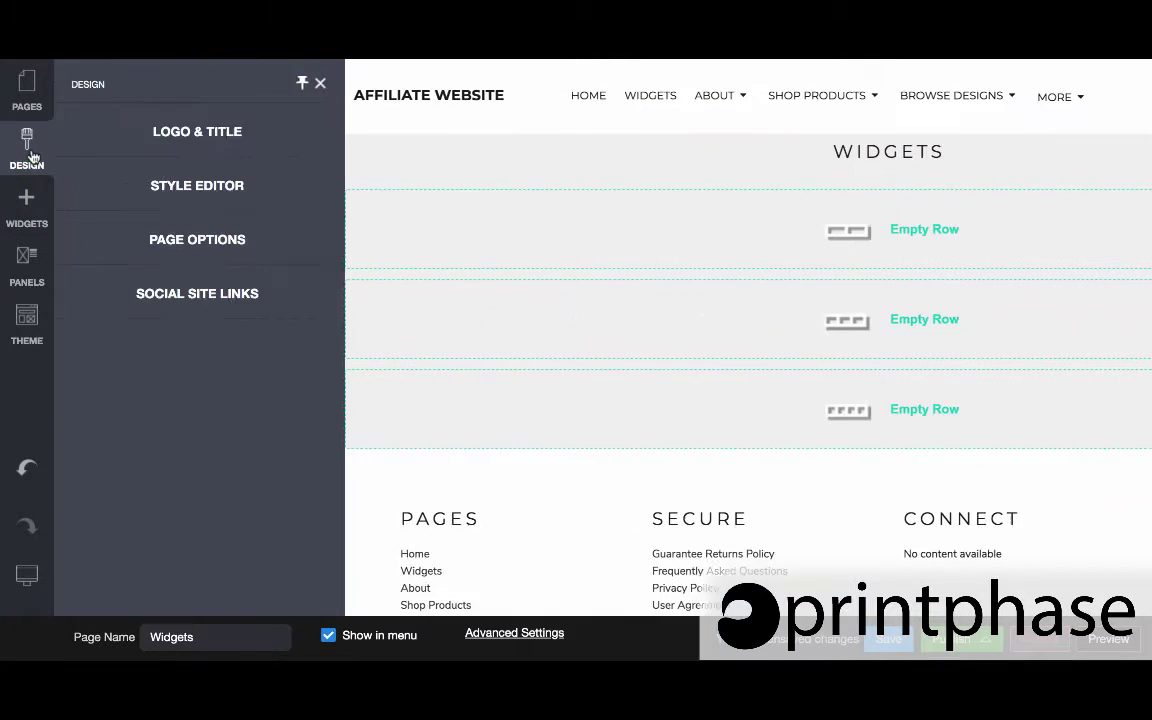
pyautogui.click(162, 185)
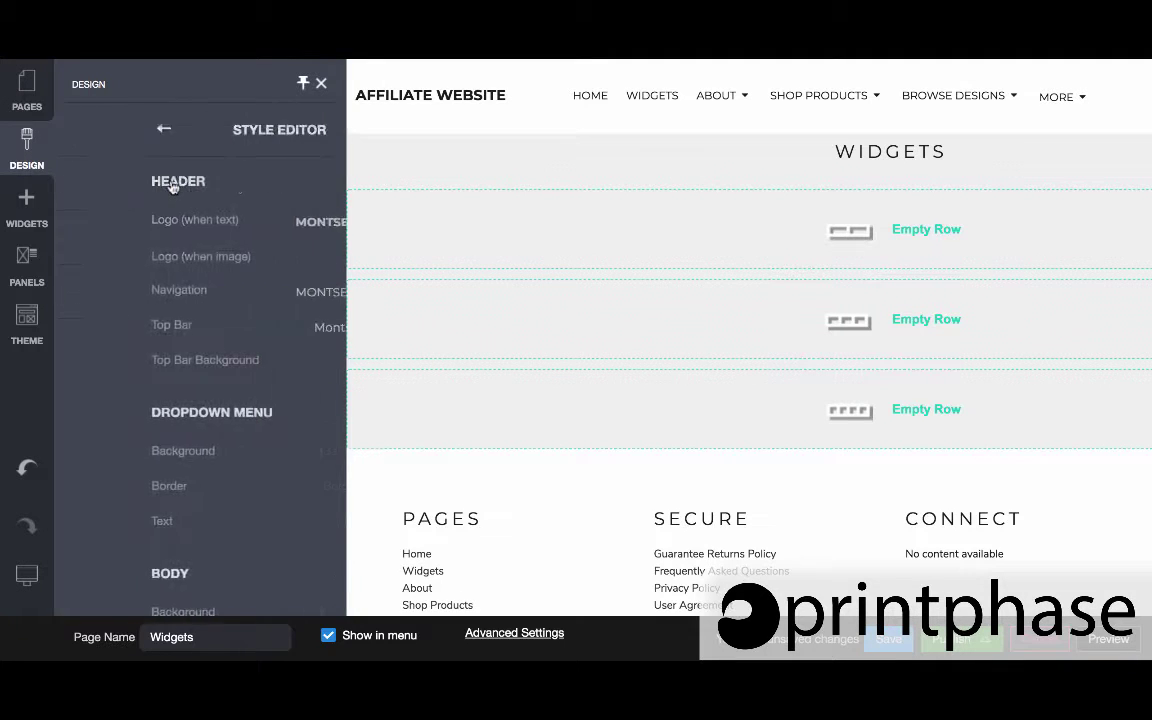
pyautogui.scroll(-5, 165, 287)
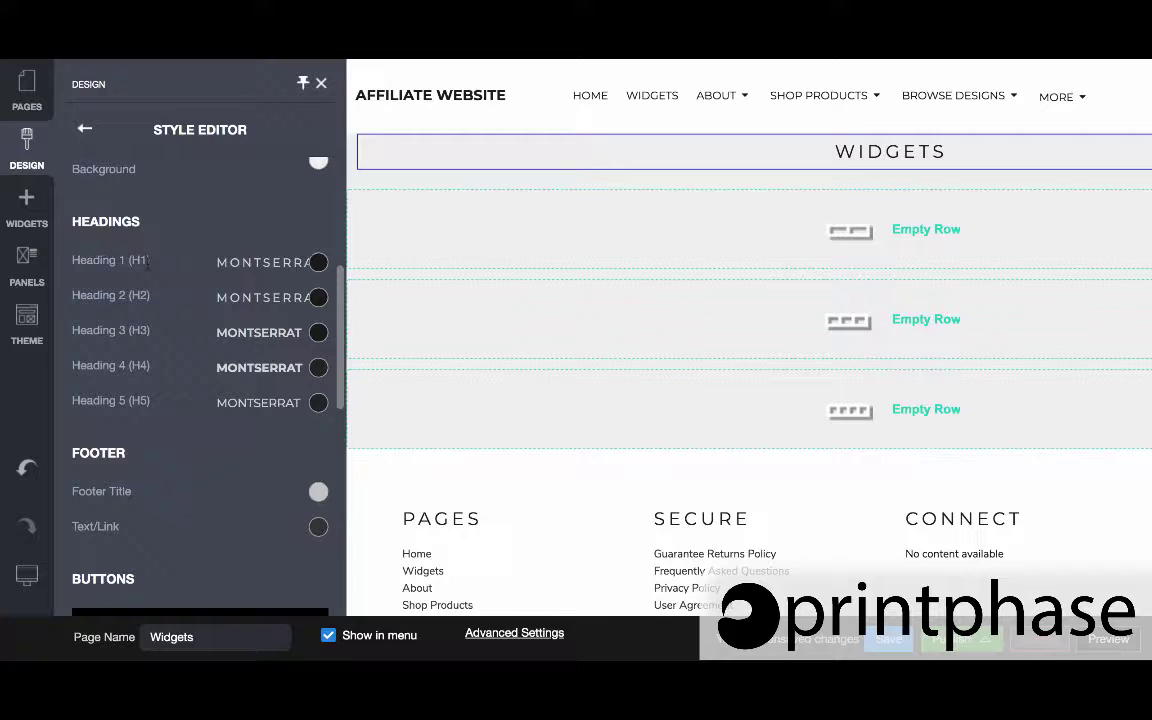
pyautogui.scroll(-3, 150, 375)
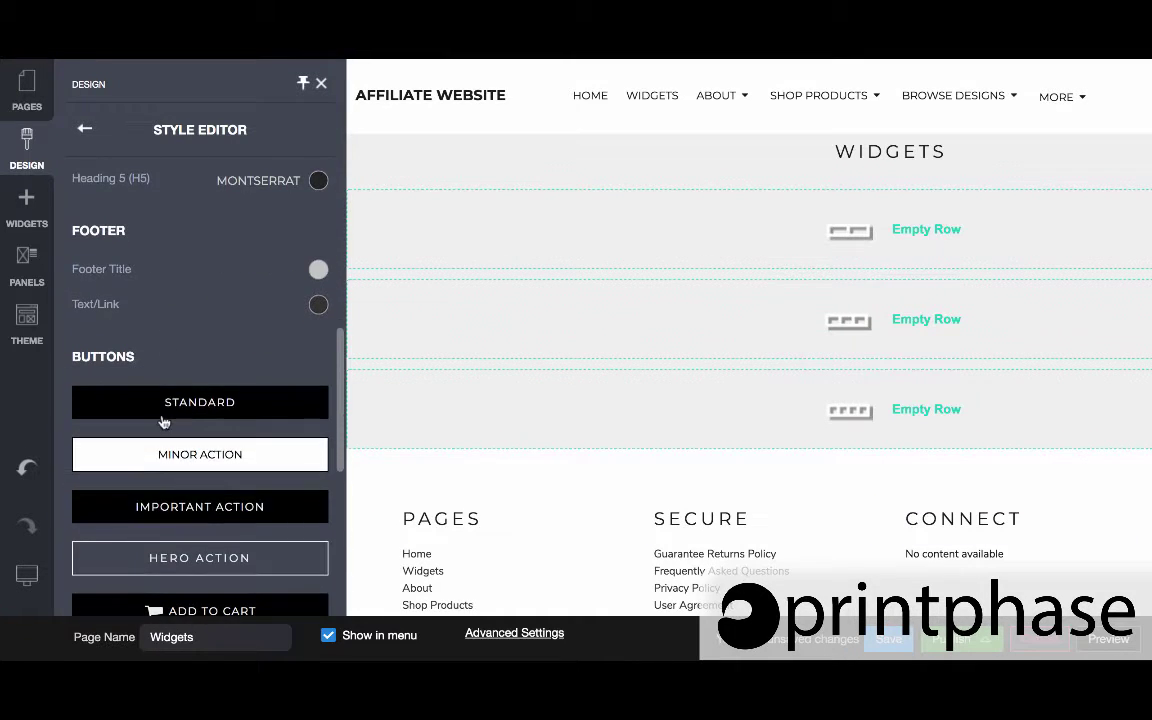
pyautogui.scroll(-1, 159, 390)
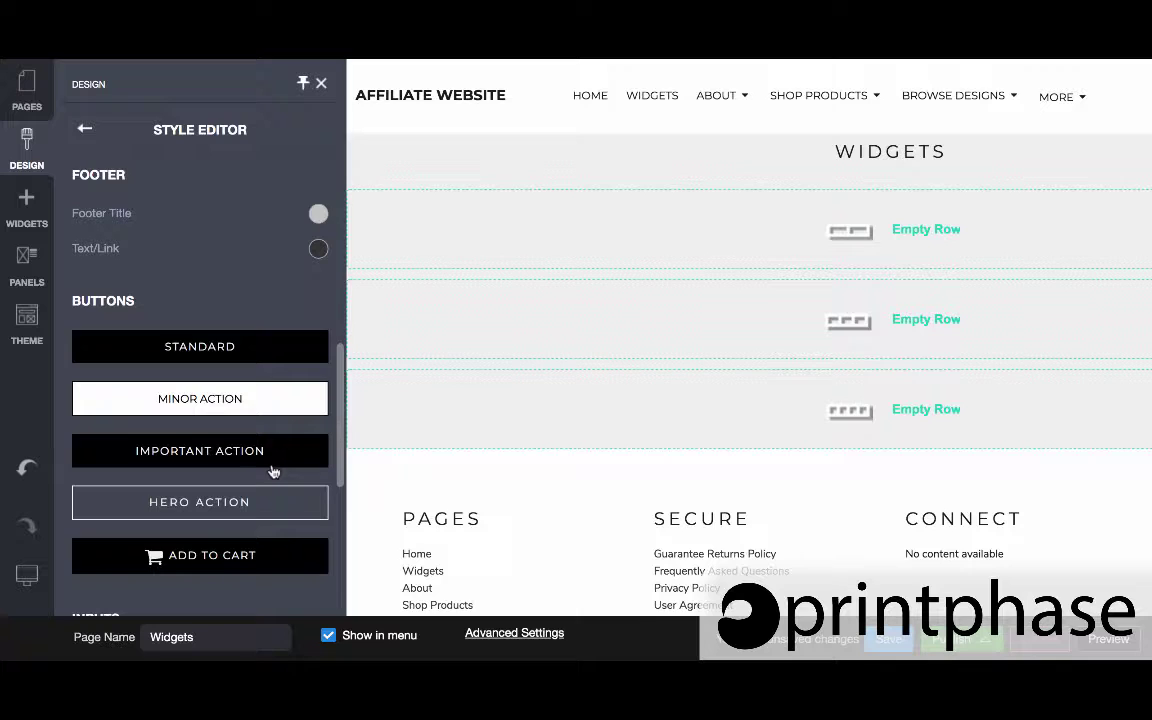
pyautogui.scroll(5, 272, 469)
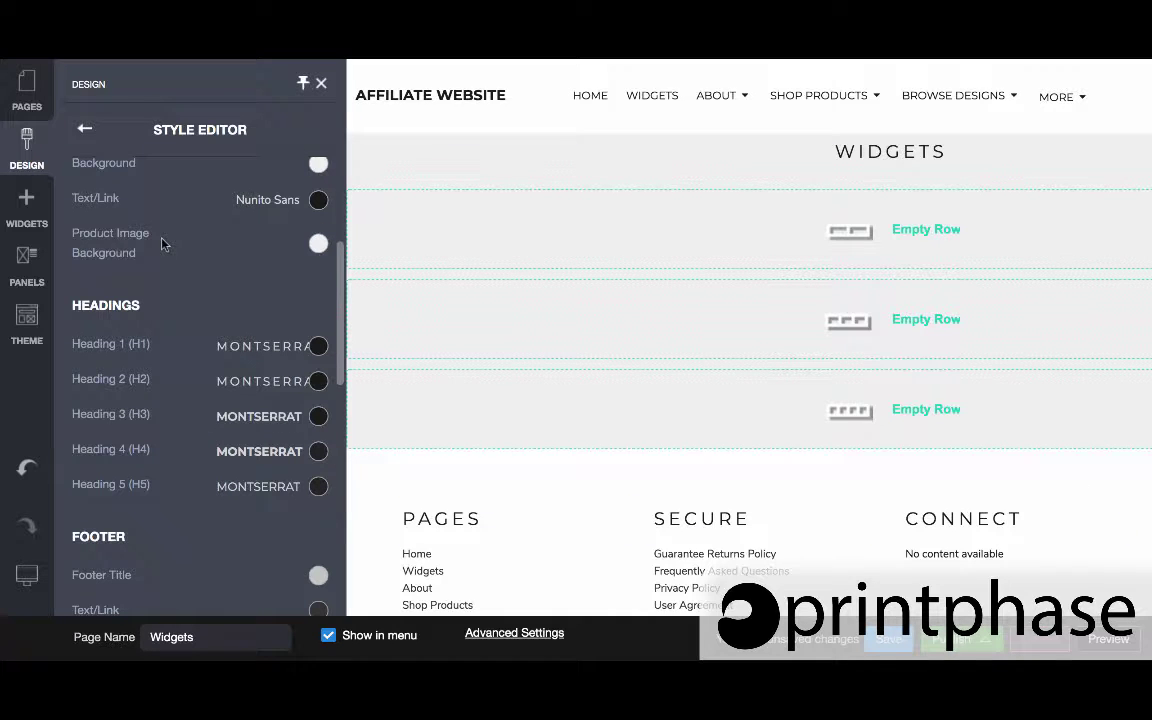
pyautogui.click(72, 126)
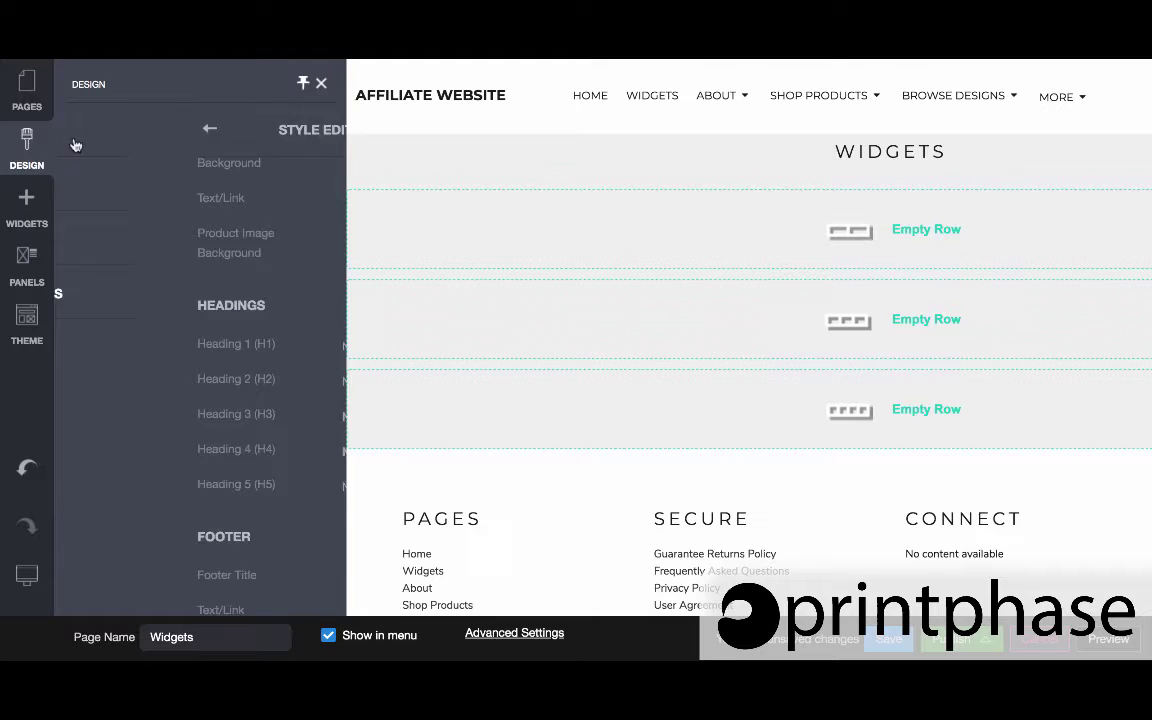
pyautogui.click(28, 212)
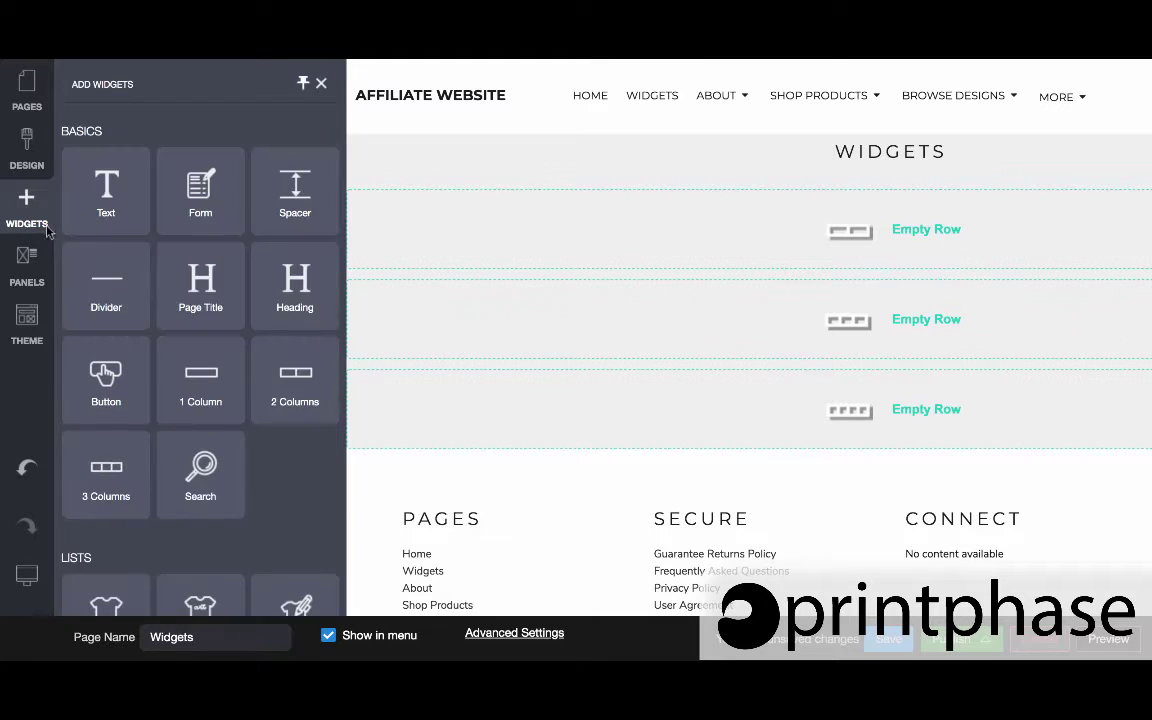
# Step: Reopen the page title's design settings and set the text size to 24
pyautogui.click(863, 150)
pyautogui.doubleClick(548, 138)
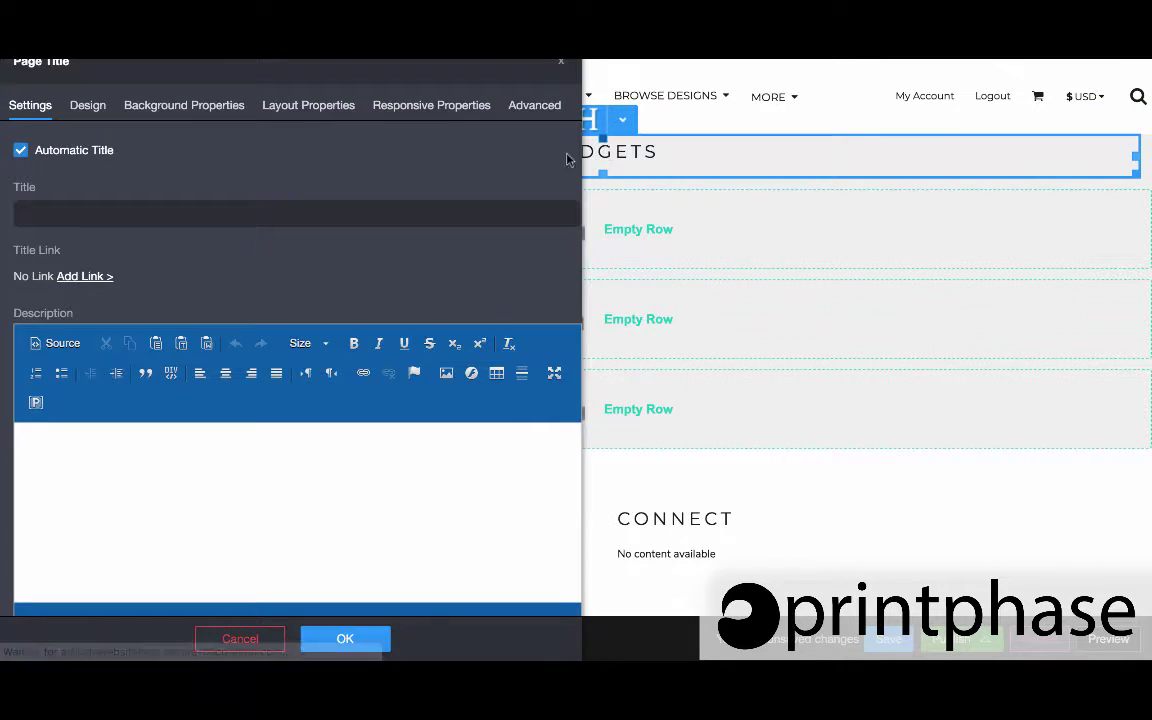
pyautogui.click(84, 108)
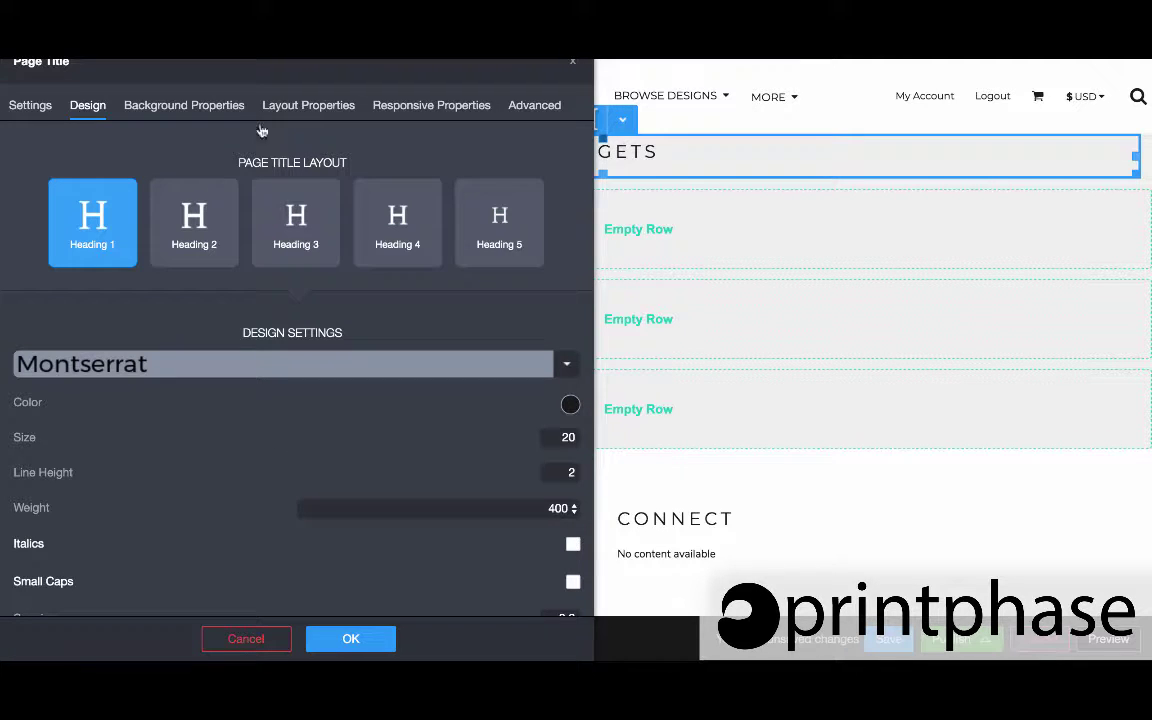
pyautogui.click(180, 364)
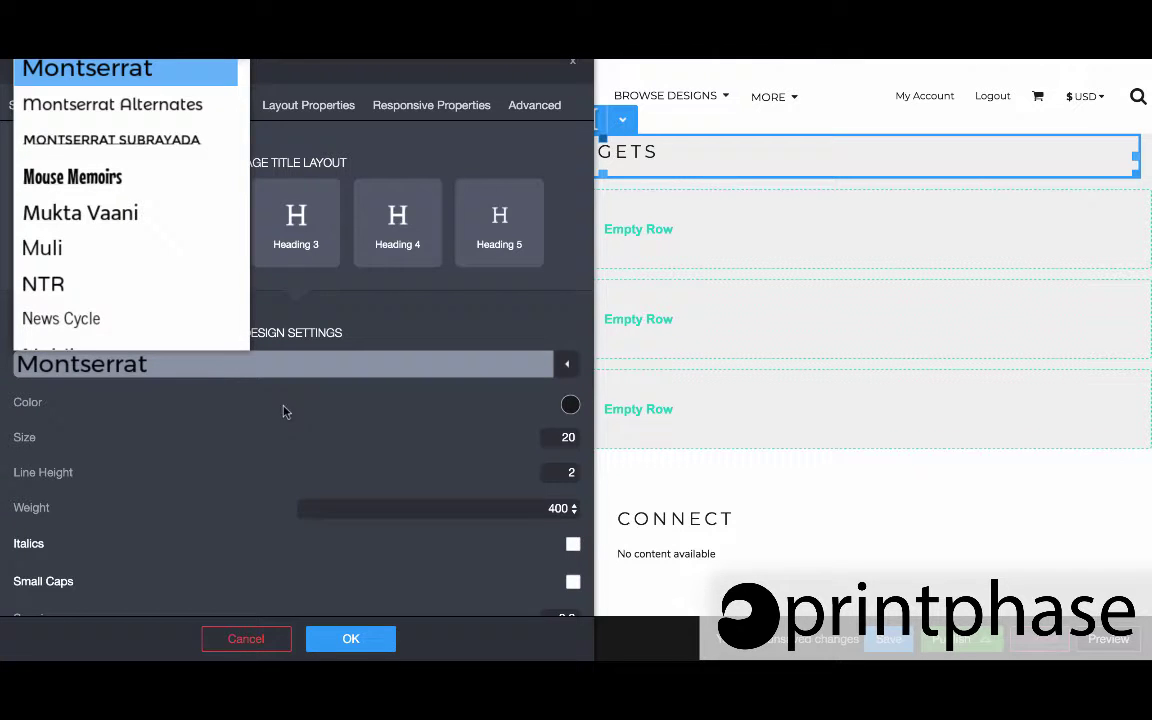
pyautogui.click(362, 411)
pyautogui.click(570, 403)
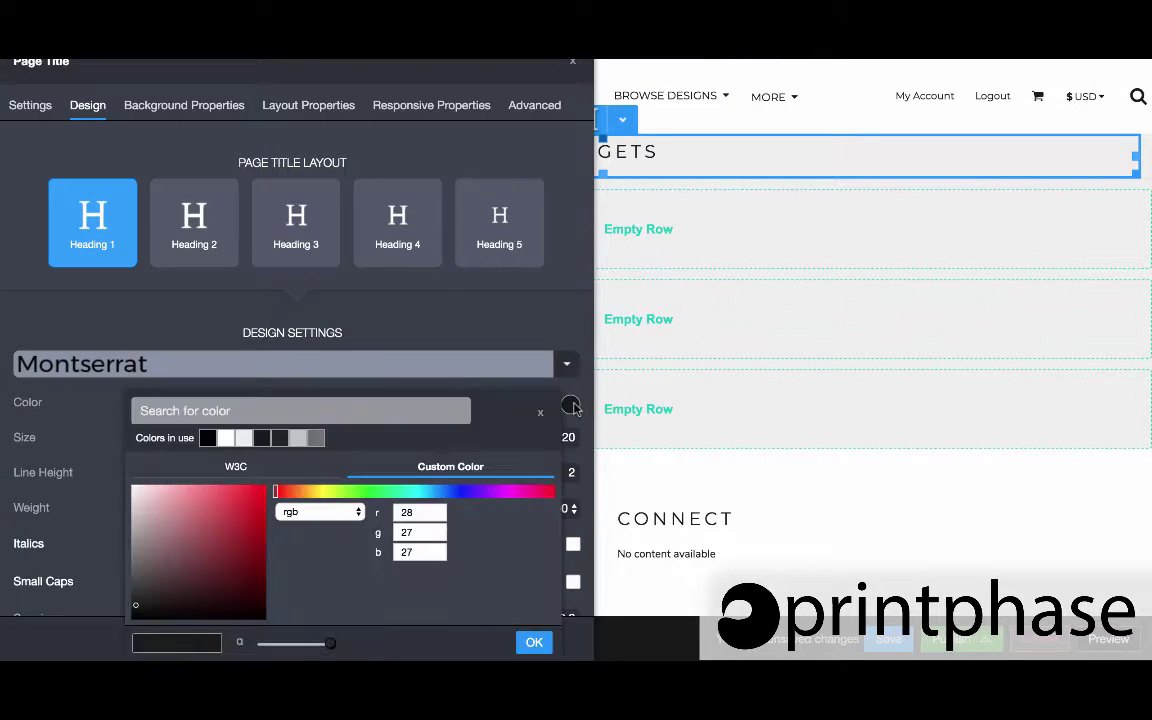
pyautogui.click(62, 441)
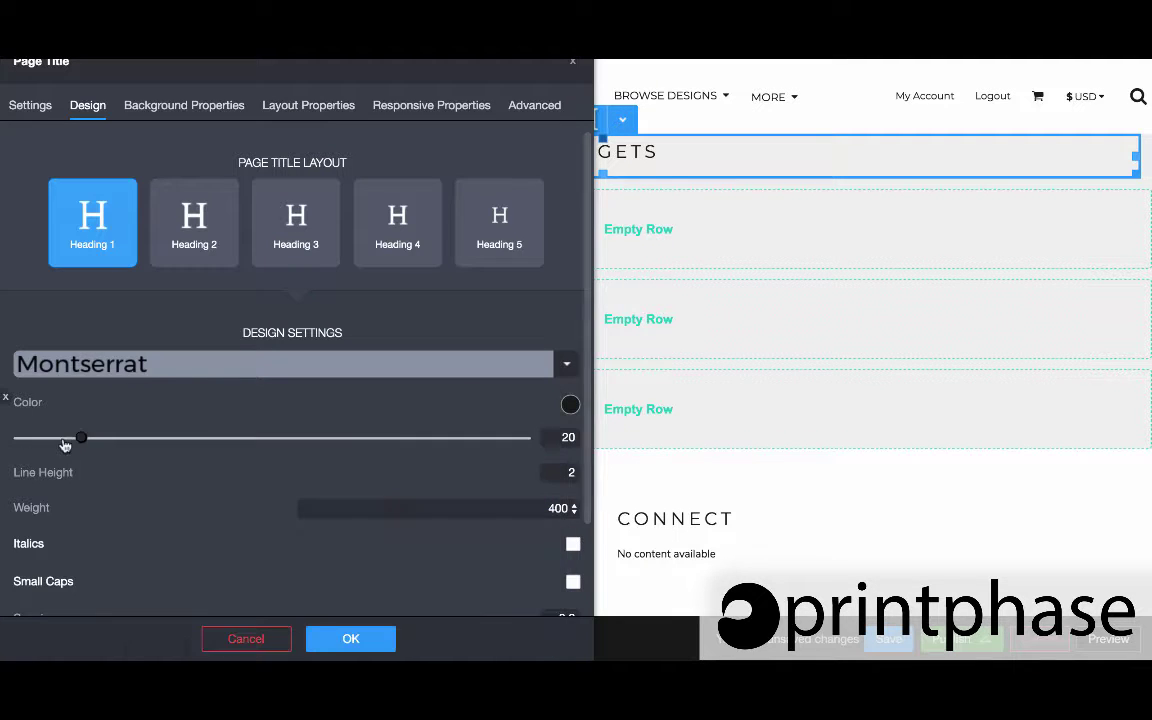
pyautogui.moveTo(82, 442); pyautogui.dragTo(97, 442)
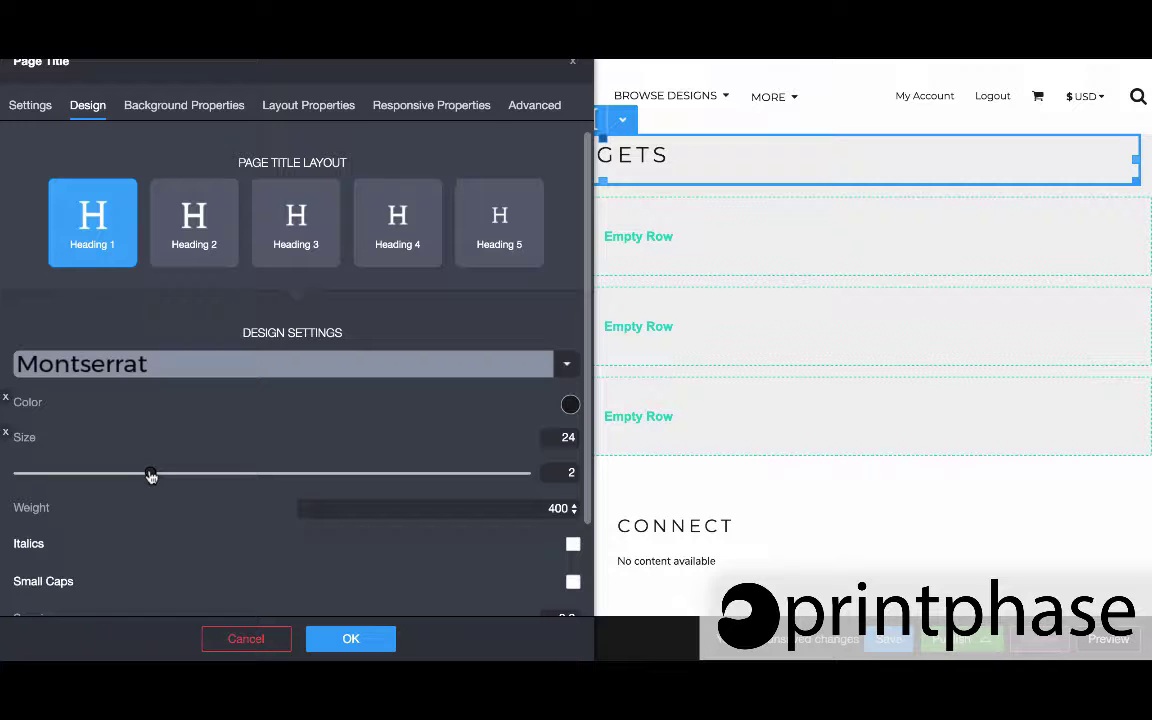
# Step: Set the page title's line height to 1.99 and its font weight to 700
pyautogui.moveTo(150, 475)
pyautogui.mouseDown()
pyautogui.moveTo(121, 473)
pyautogui.moveTo(150, 474)
pyautogui.mouseUp()
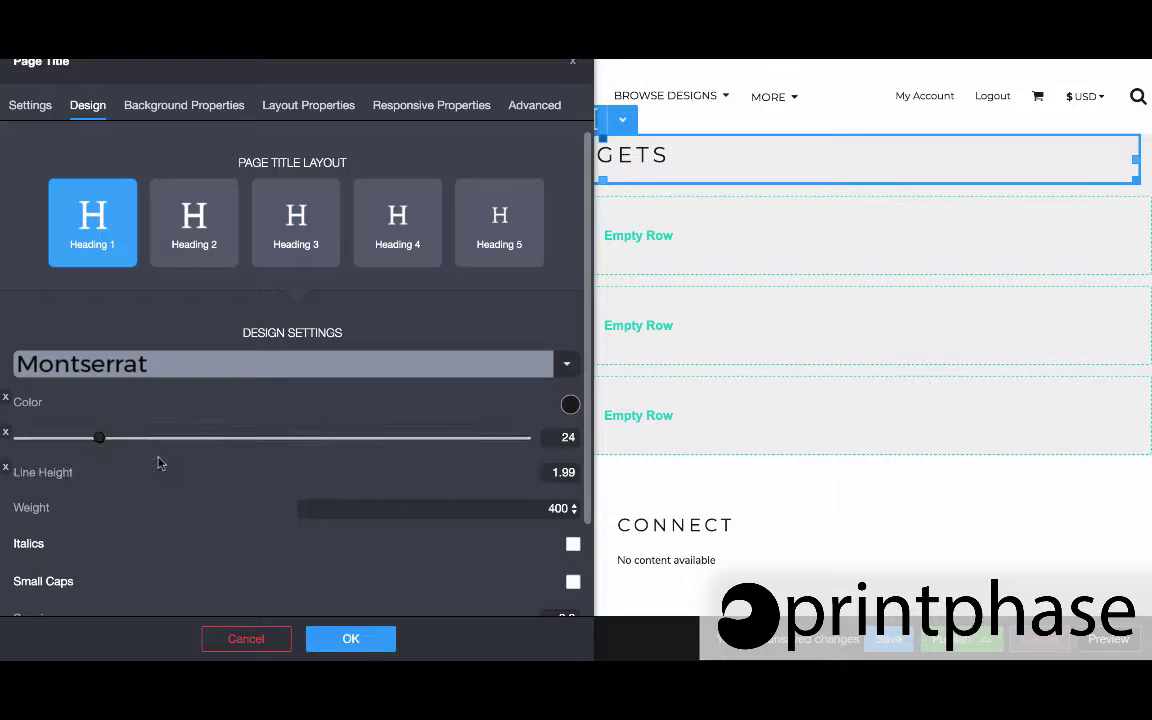
pyautogui.click(334, 519)
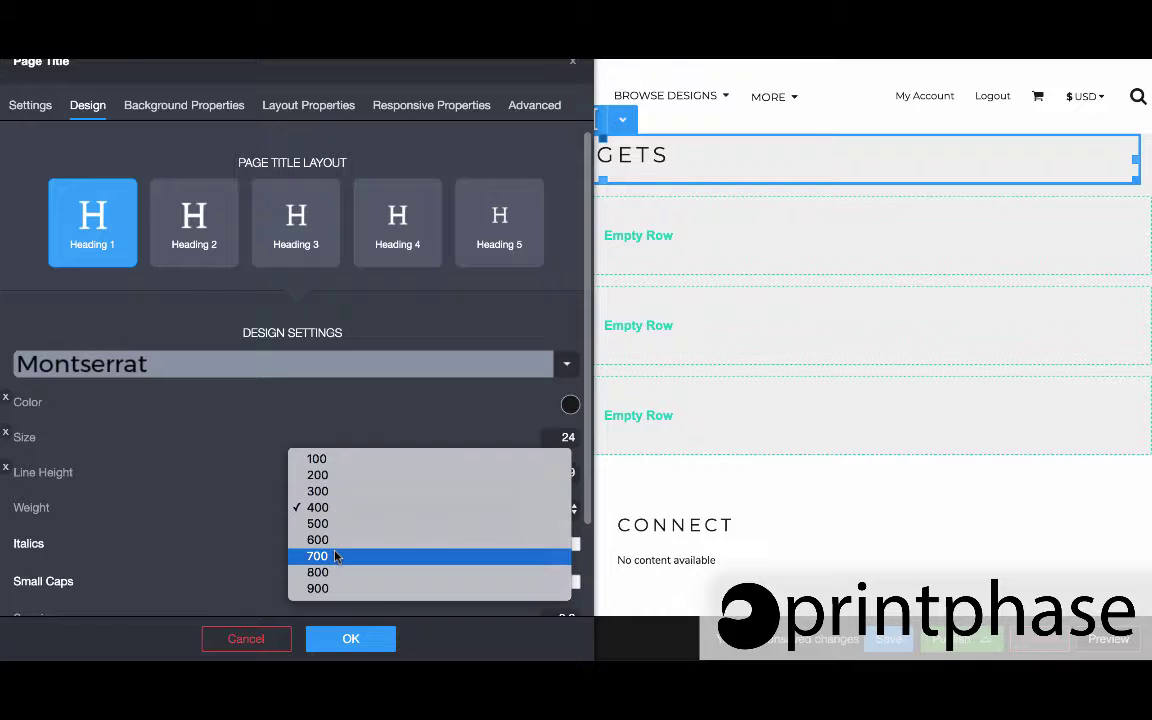
pyautogui.click(336, 558)
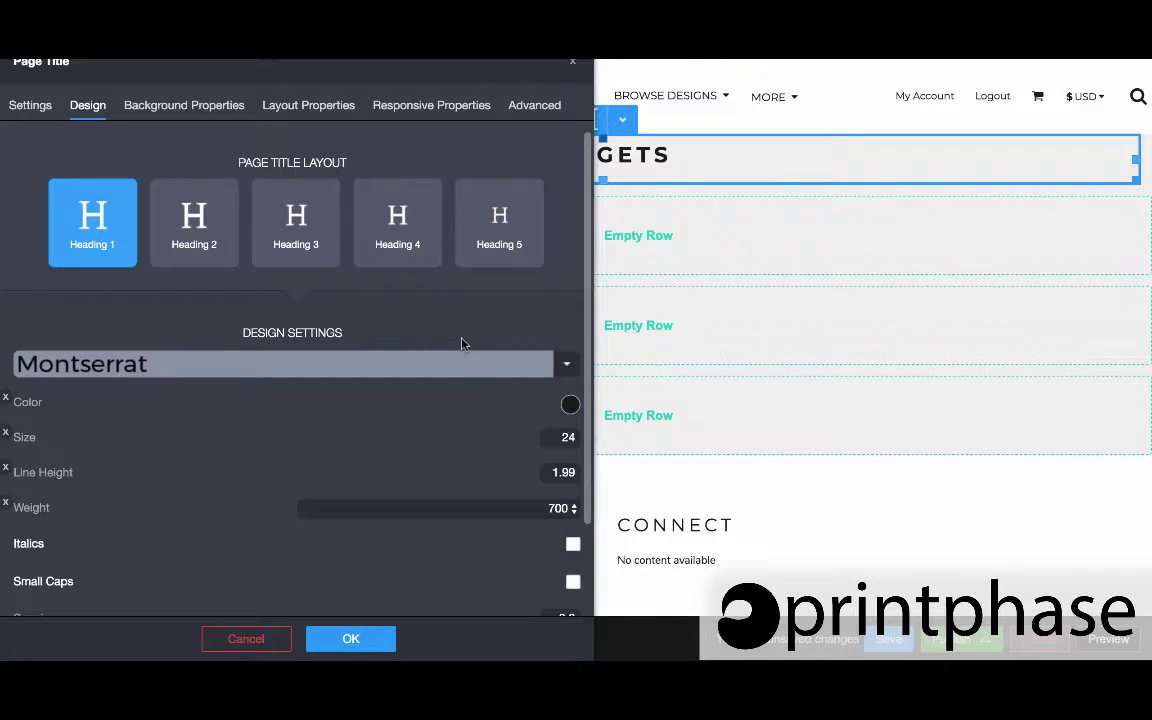
# Step: Try the Small Caps option on the page title and switch it back off
pyautogui.scroll(-2, 437, 555)
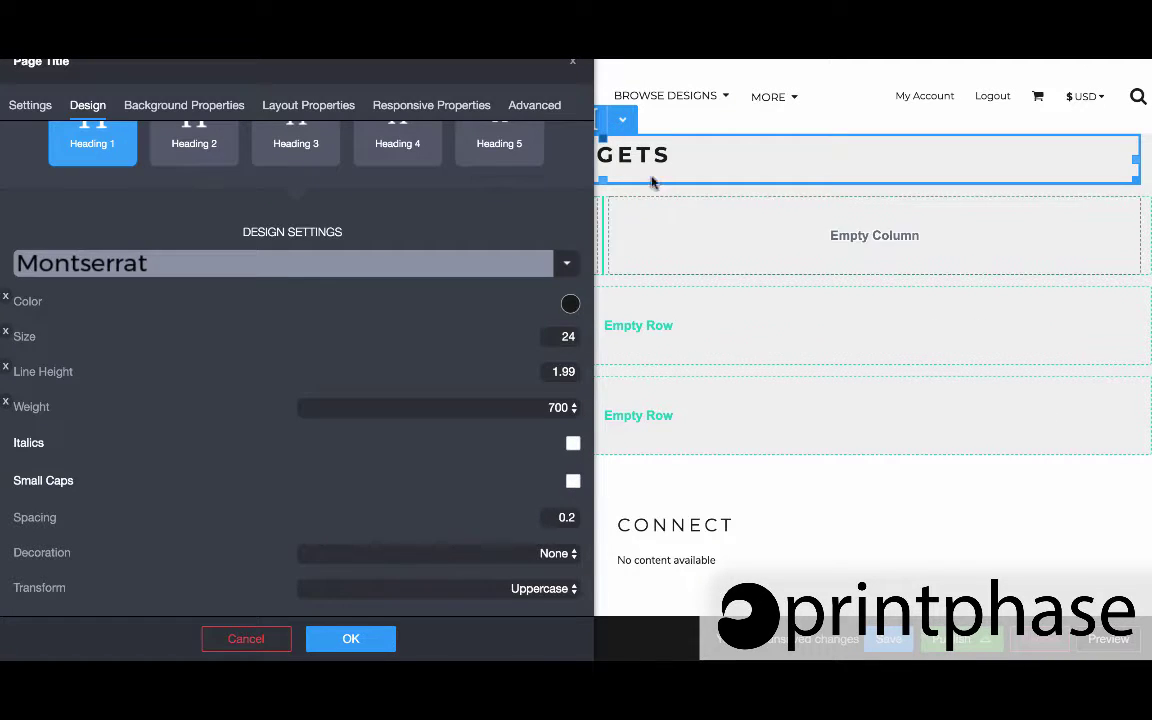
pyautogui.click(573, 482)
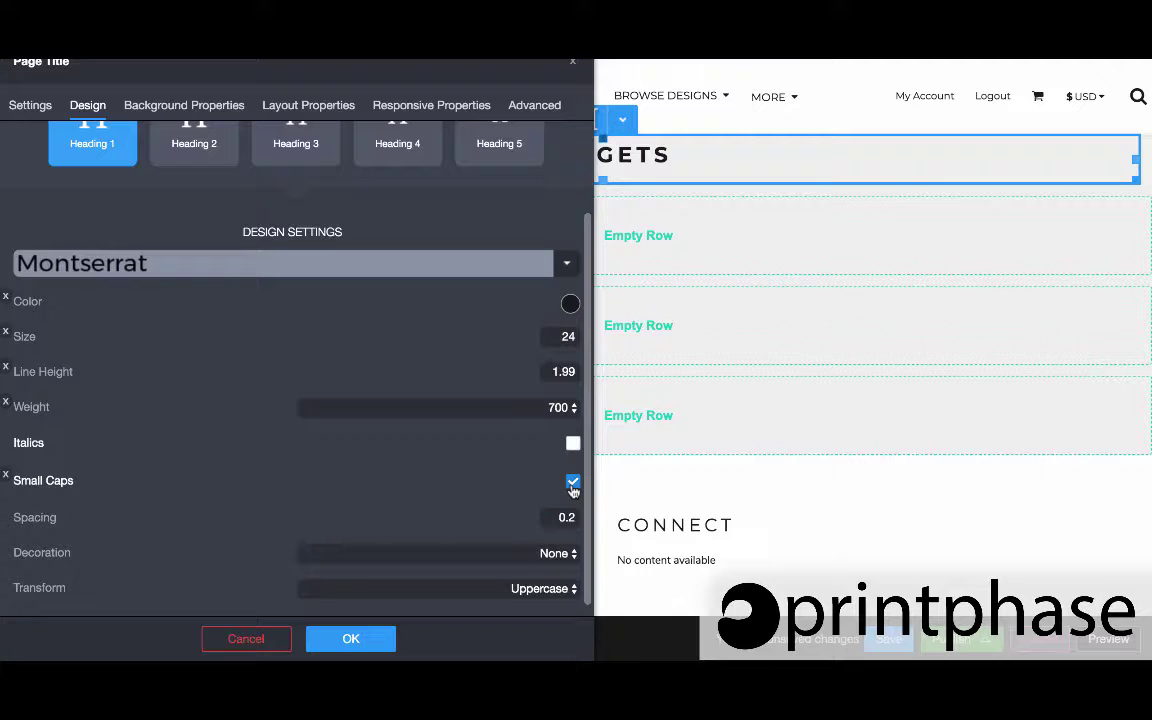
pyautogui.click(573, 482)
# Step: Set the page title's text transform to None
pyautogui.moveTo(475, 65); pyautogui.dragTo(475, 15)
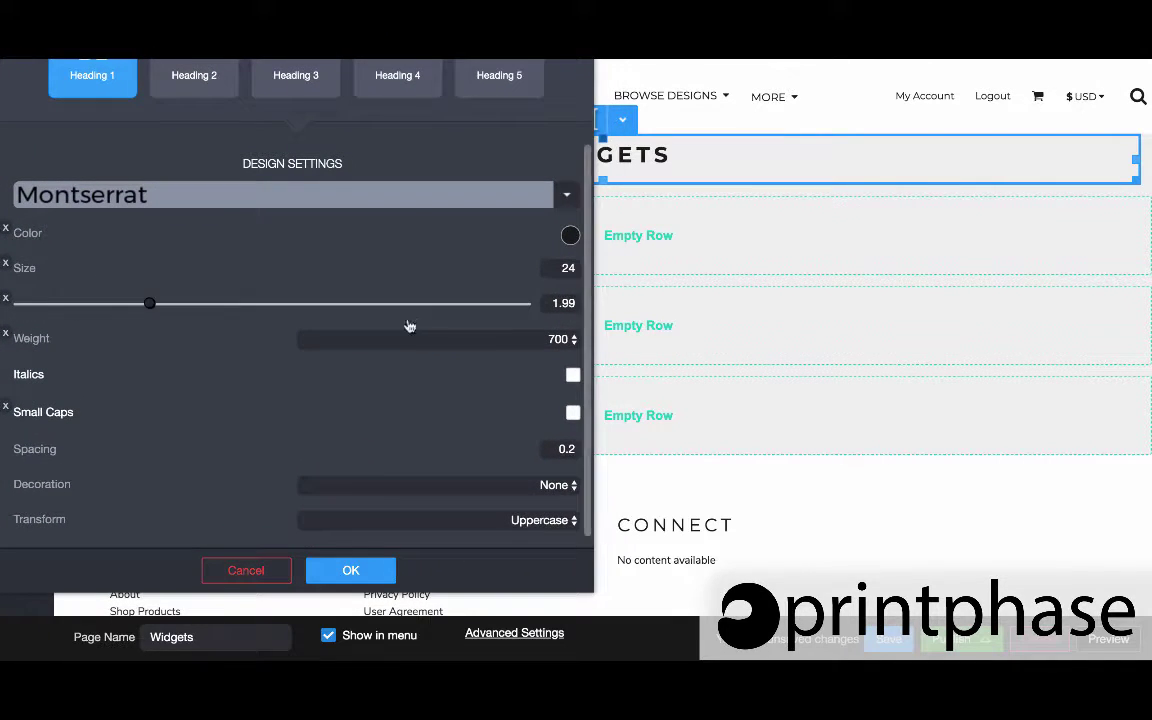
pyautogui.click(421, 523)
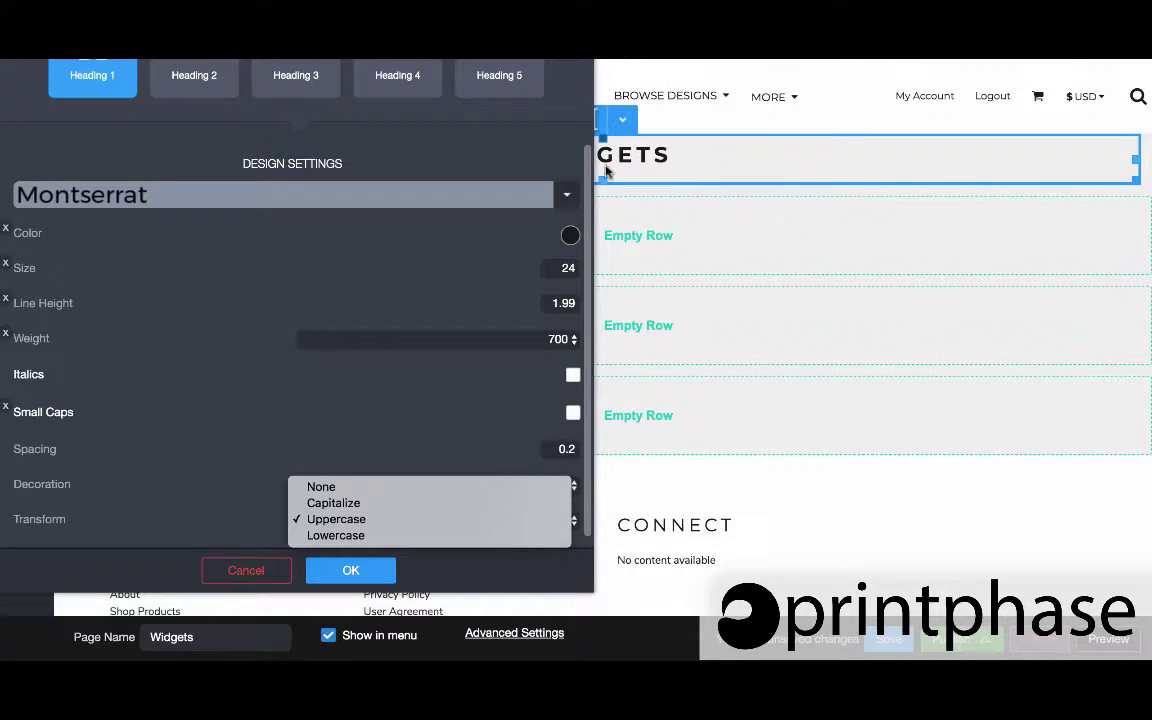
pyautogui.click(321, 487)
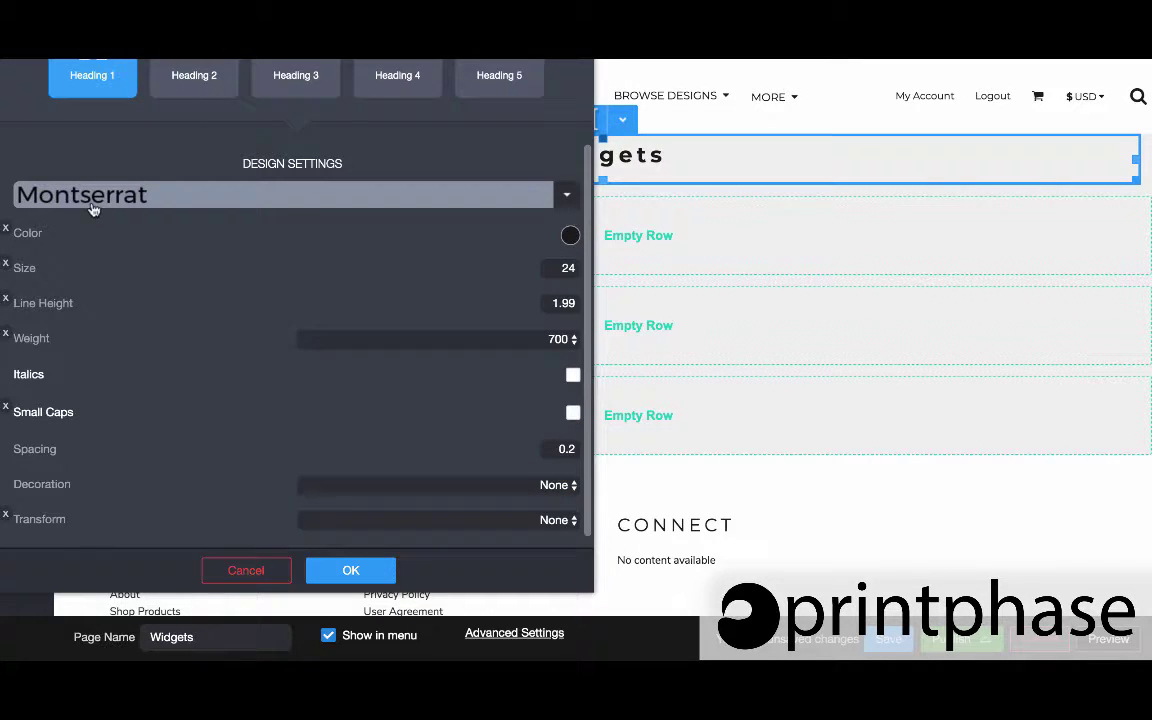
# Step: Check the page title's decoration options without changing them and set the letter spacing to 0.04
pyautogui.click(447, 483)
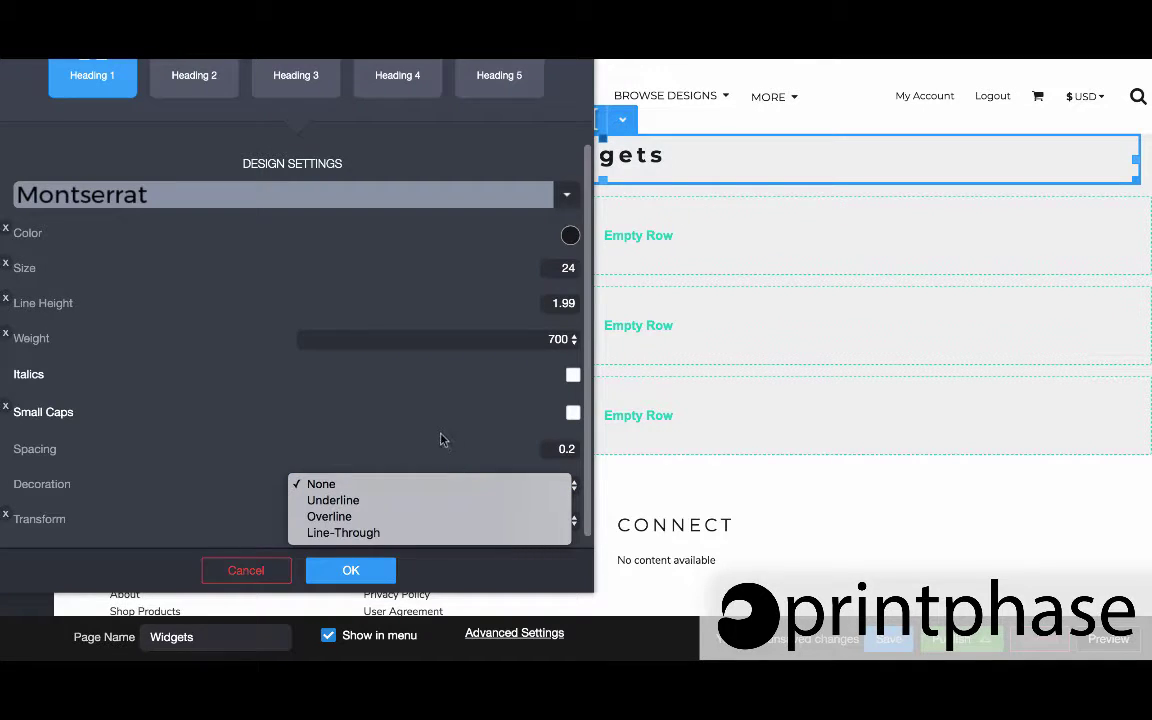
pyautogui.click(439, 436)
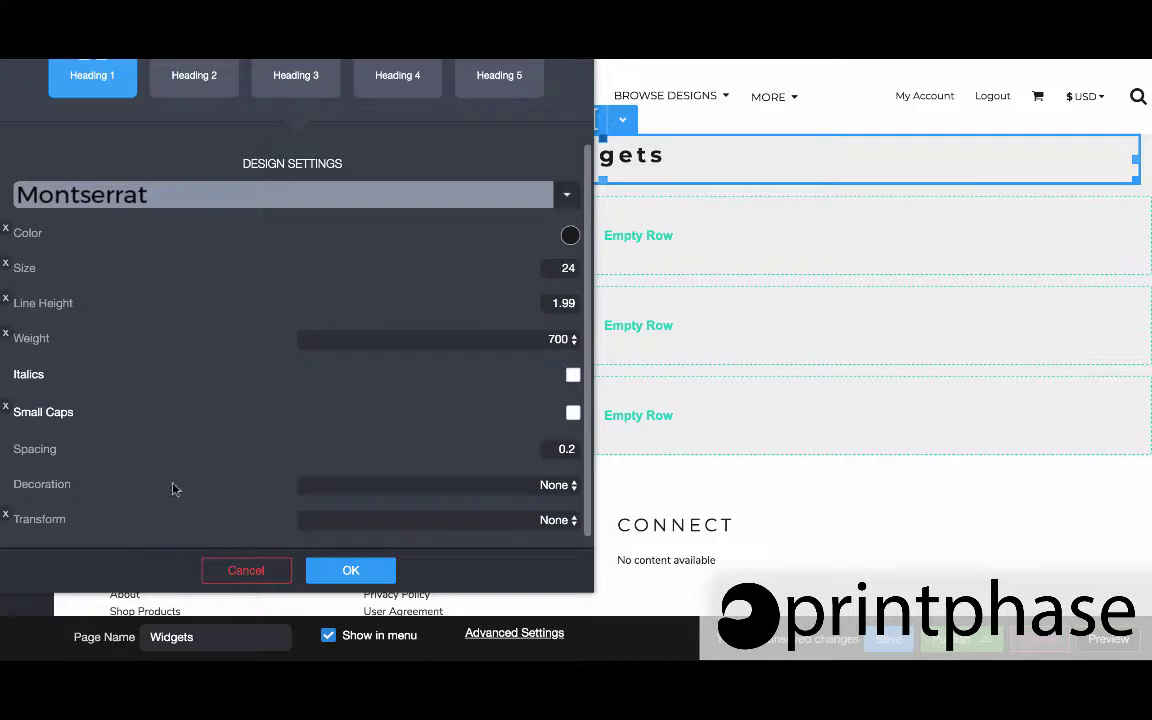
pyautogui.moveTo(307, 455)
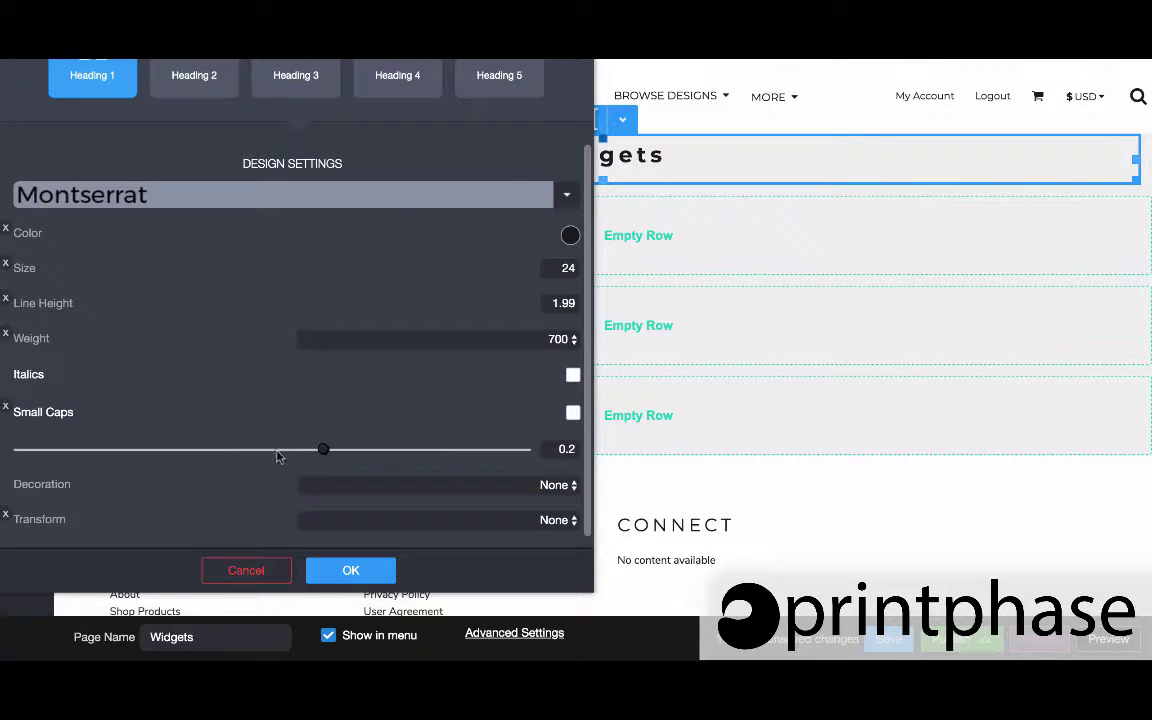
pyautogui.moveTo(320, 452); pyautogui.dragTo(160, 451)
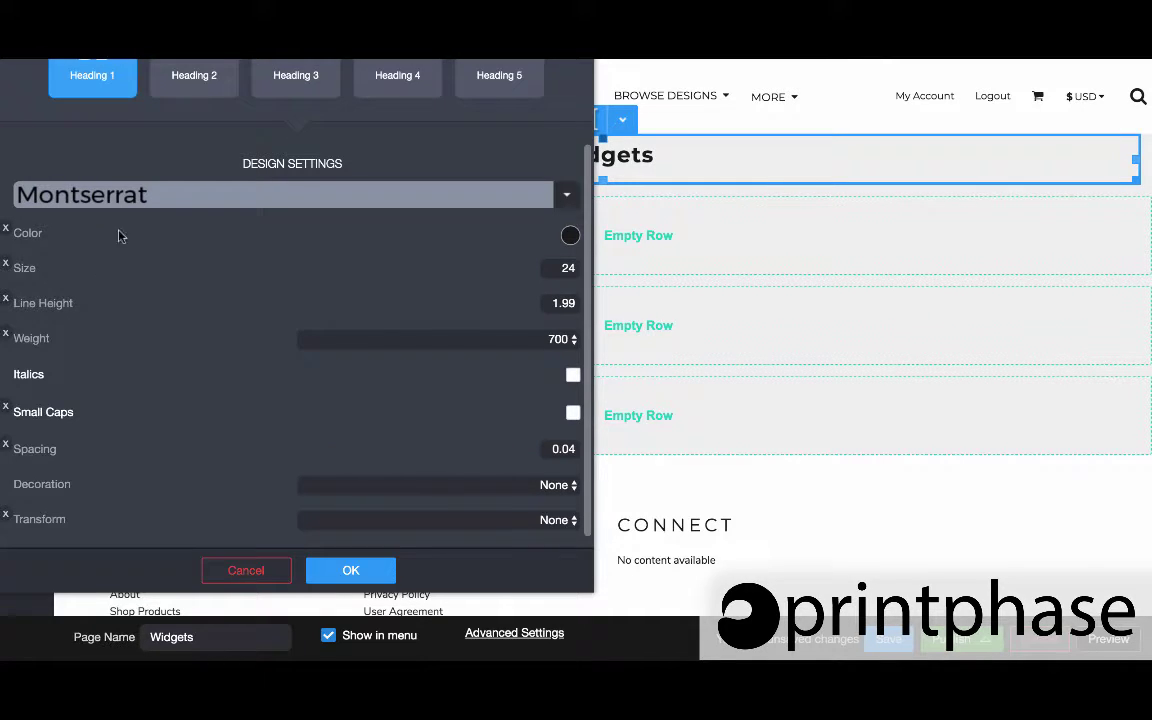
# Step: Set the page title's letter spacing to 0.12 and apply its design settings
pyautogui.moveTo(211, 470)
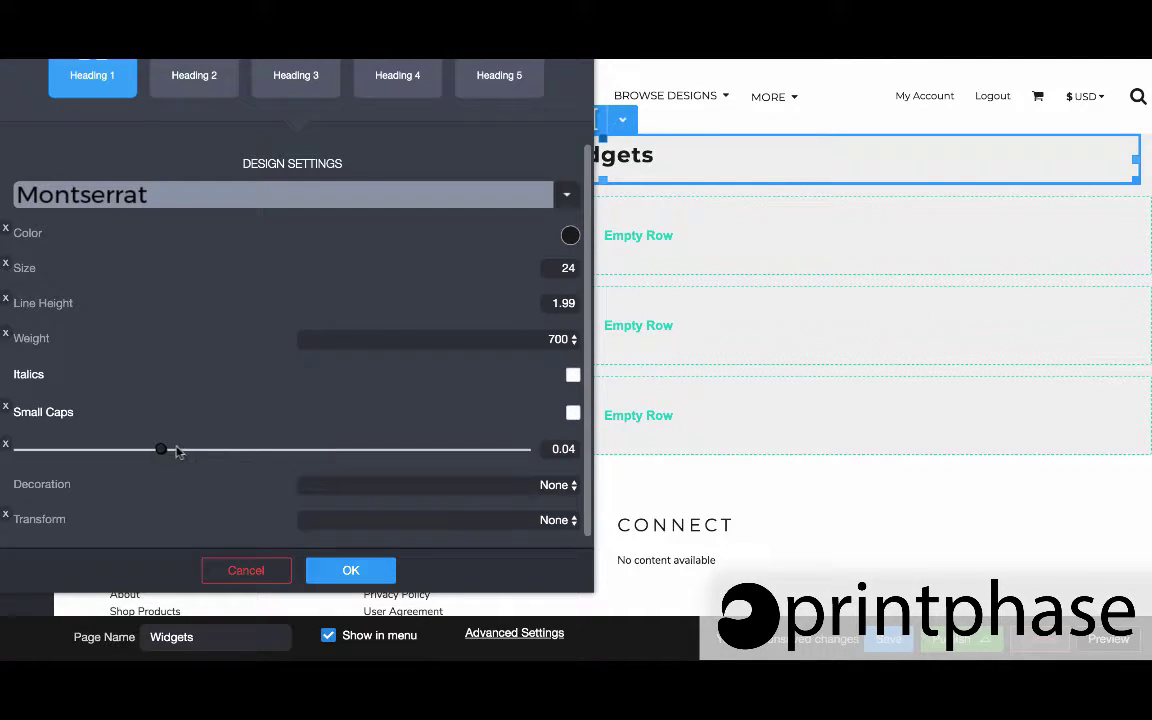
pyautogui.moveTo(166, 450); pyautogui.dragTo(241, 453)
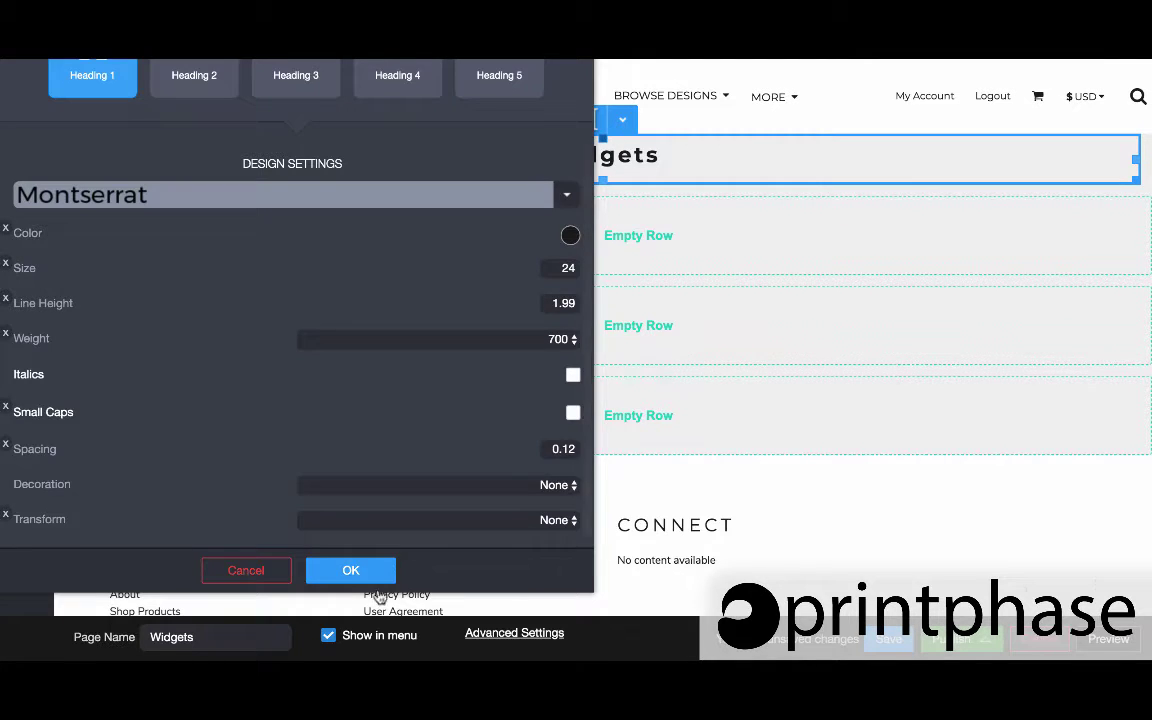
pyautogui.click(350, 570)
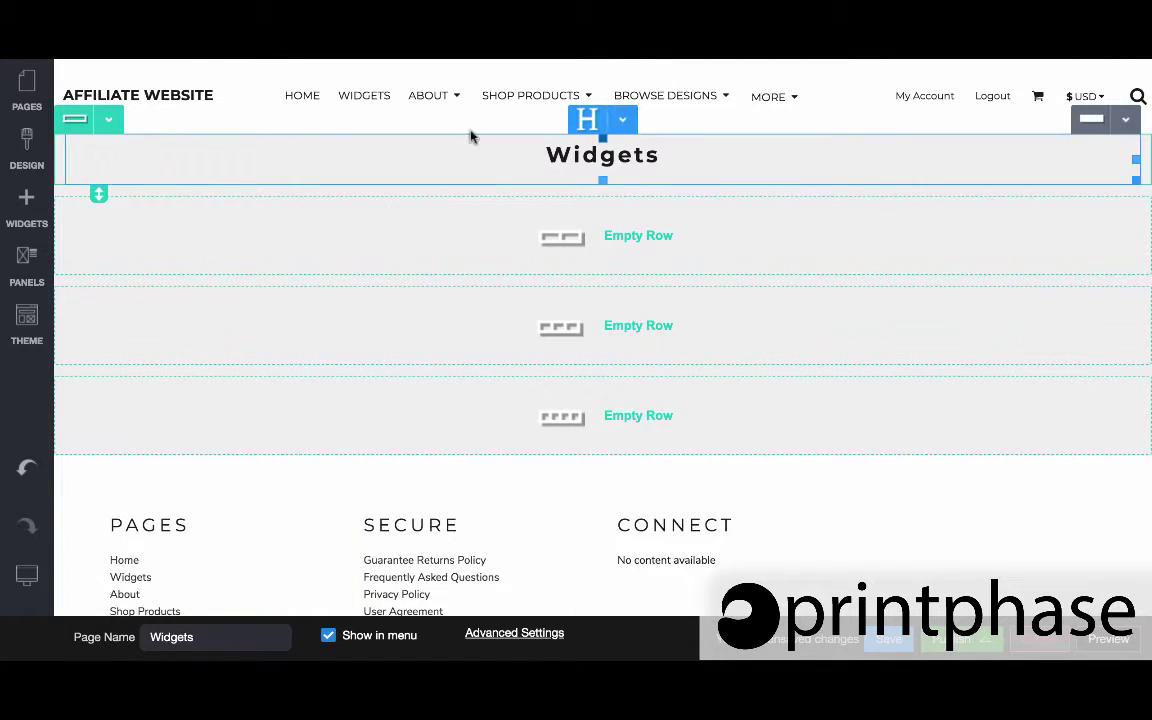
# Step: Add a Heading widget to the second column of the two-column row and check the page title's general settings
pyautogui.click(27, 210)
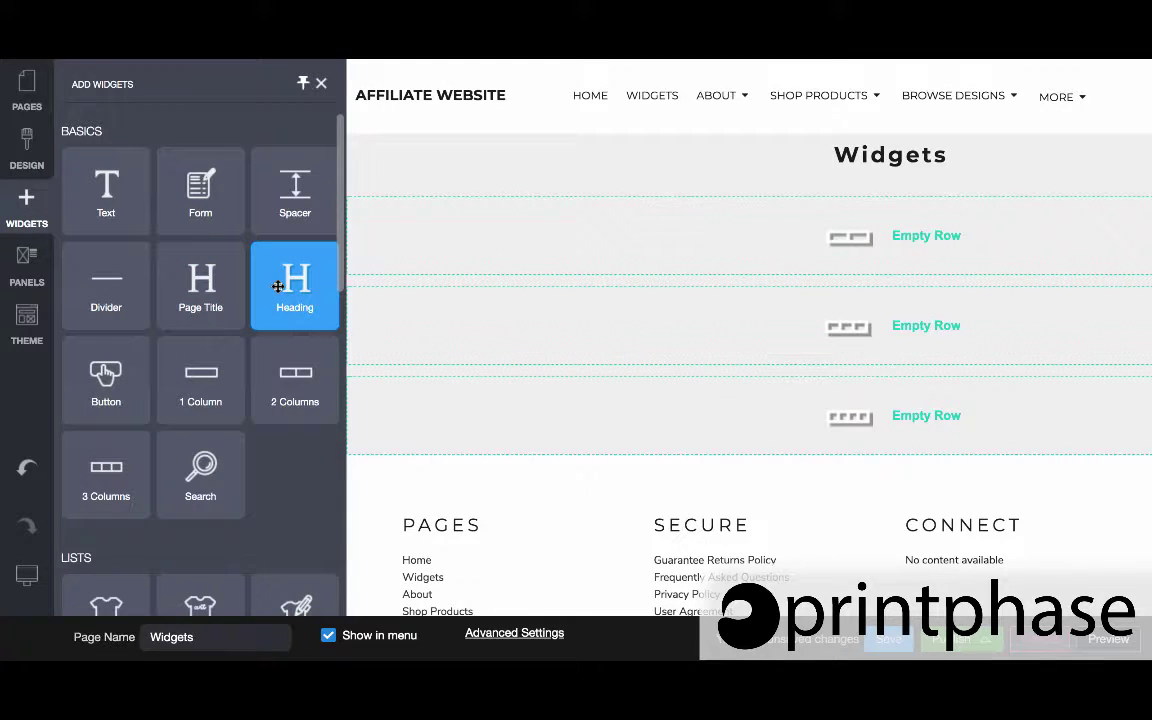
pyautogui.moveTo(296, 283)
pyautogui.mouseDown()
pyautogui.moveTo(728, 218)
pyautogui.moveTo(728, 194)
pyautogui.moveTo(727, 220)
pyautogui.mouseUp()
pyautogui.doubleClick(608, 157)
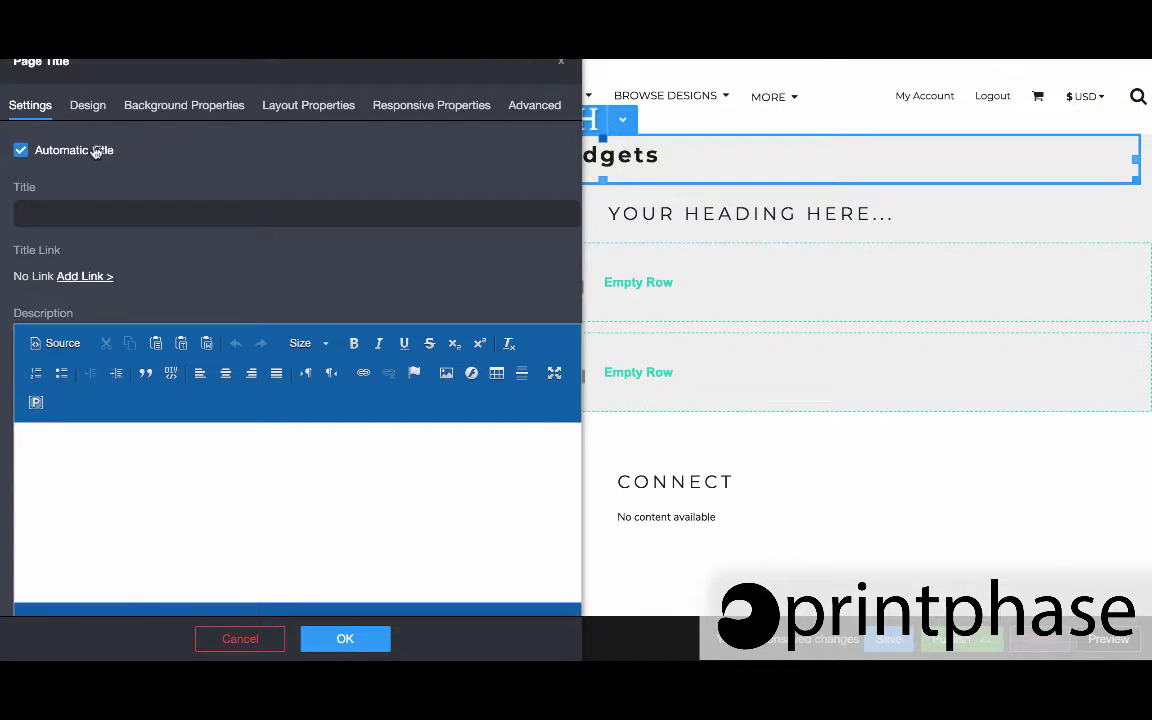
pyautogui.click(564, 68)
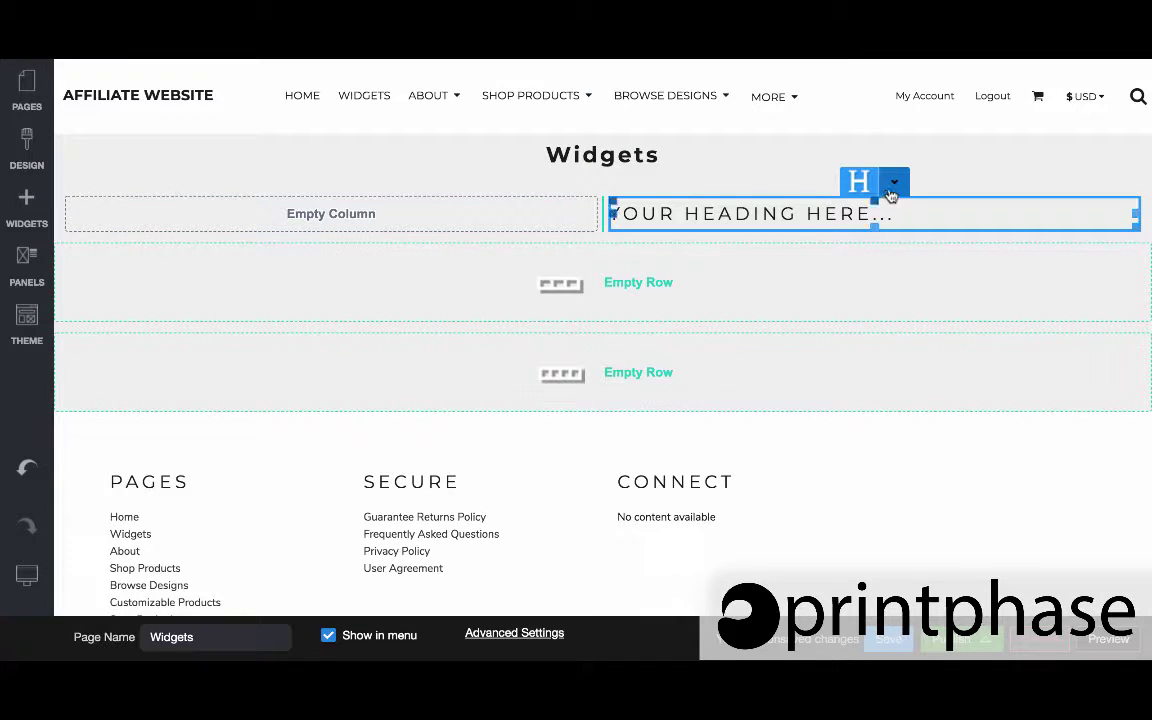
# Step: Review the new heading's link setting and its Heading 2 design settings
pyautogui.click(893, 184)
pyautogui.click(864, 213)
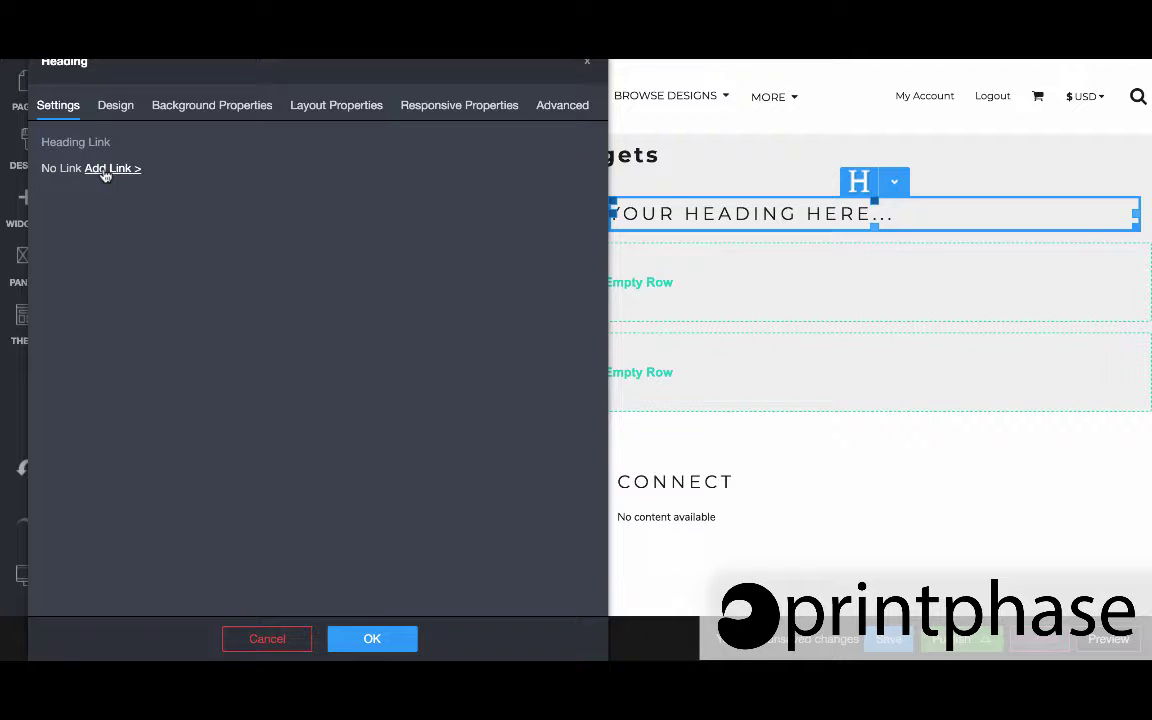
pyautogui.click(100, 107)
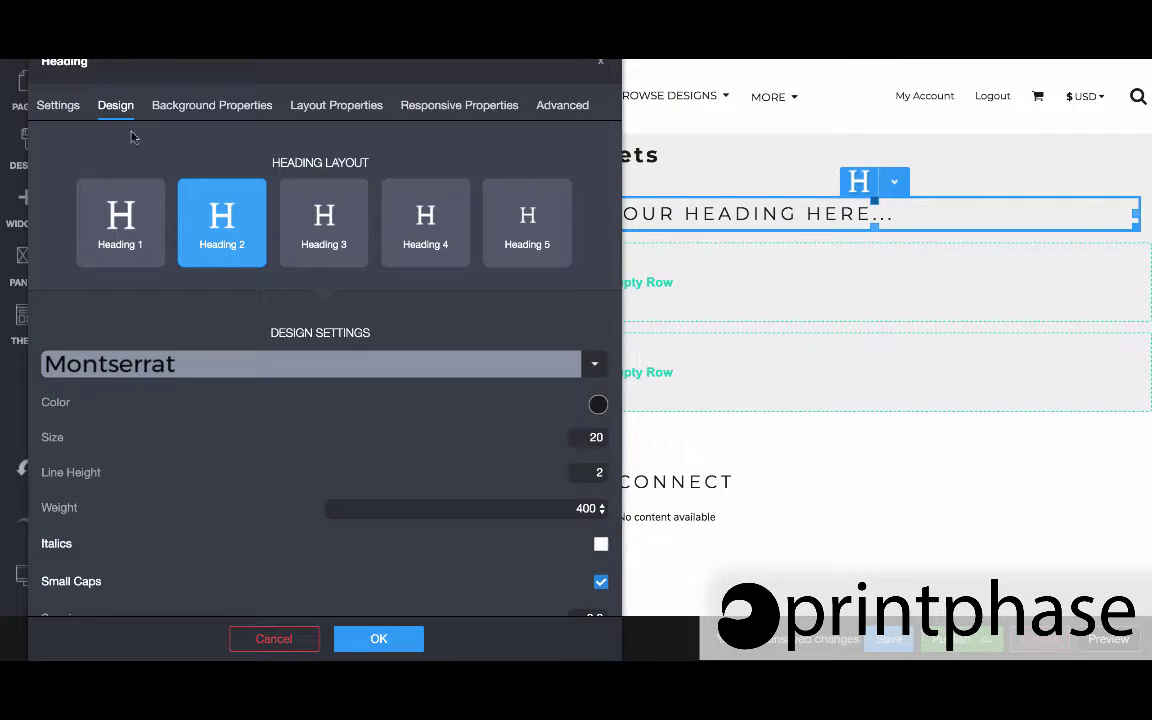
pyautogui.scroll(-1, 218, 430)
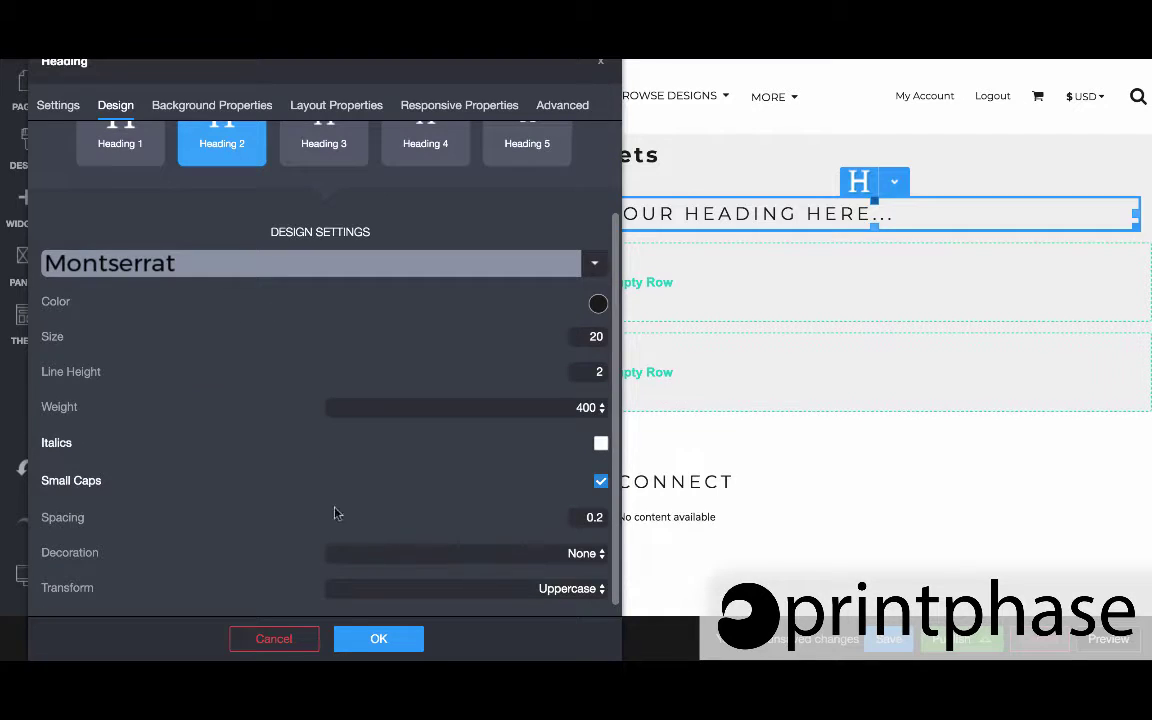
pyautogui.scroll(1, 290, 389)
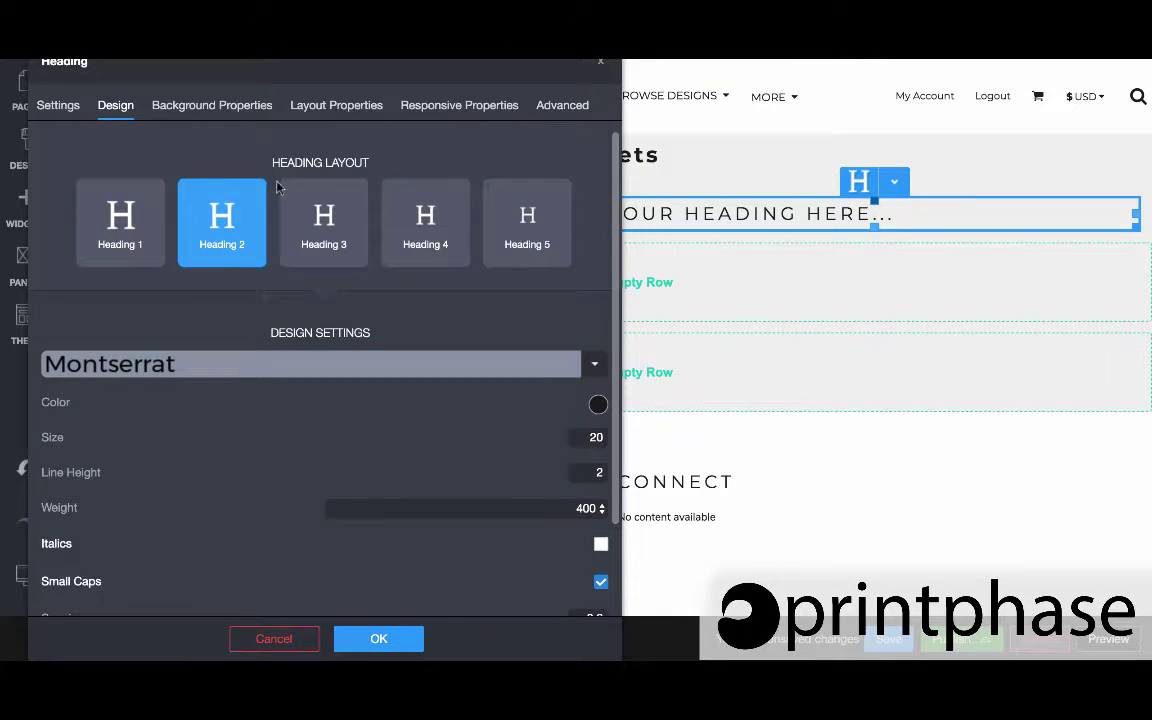
# Step: Try the Heading 3, 4, 5, 2 and 1 layouts on the new heading and discard the changes
pyautogui.click(318, 227)
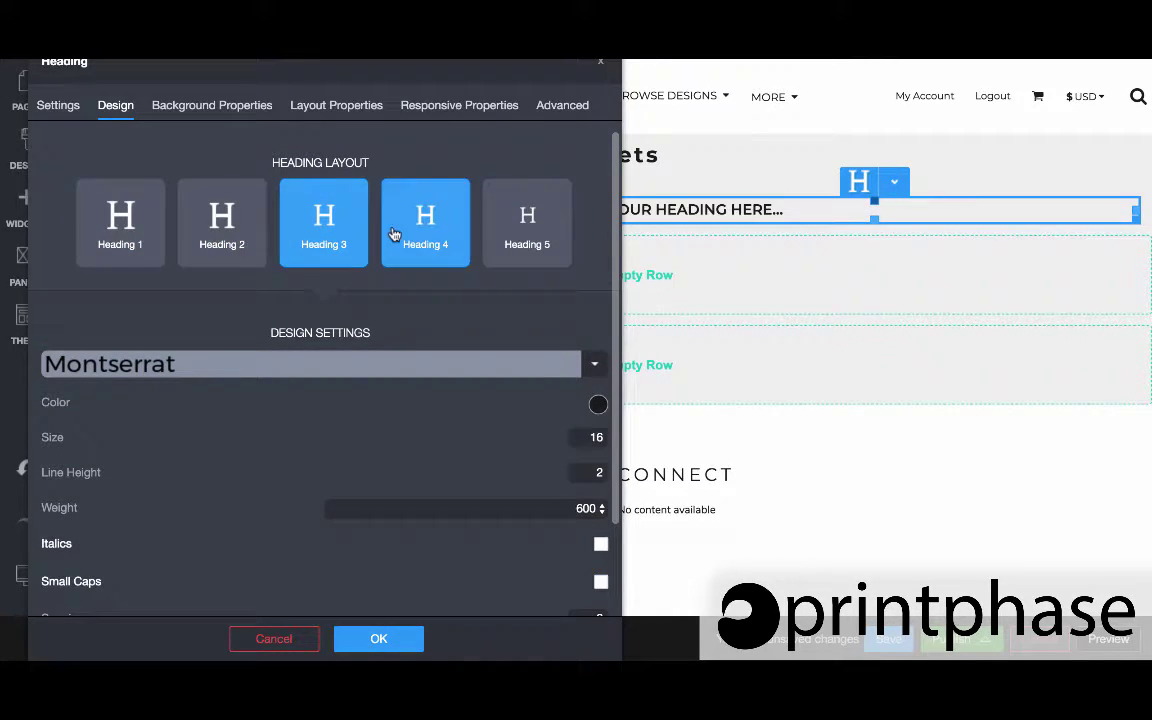
pyautogui.click(400, 234)
pyautogui.click(505, 244)
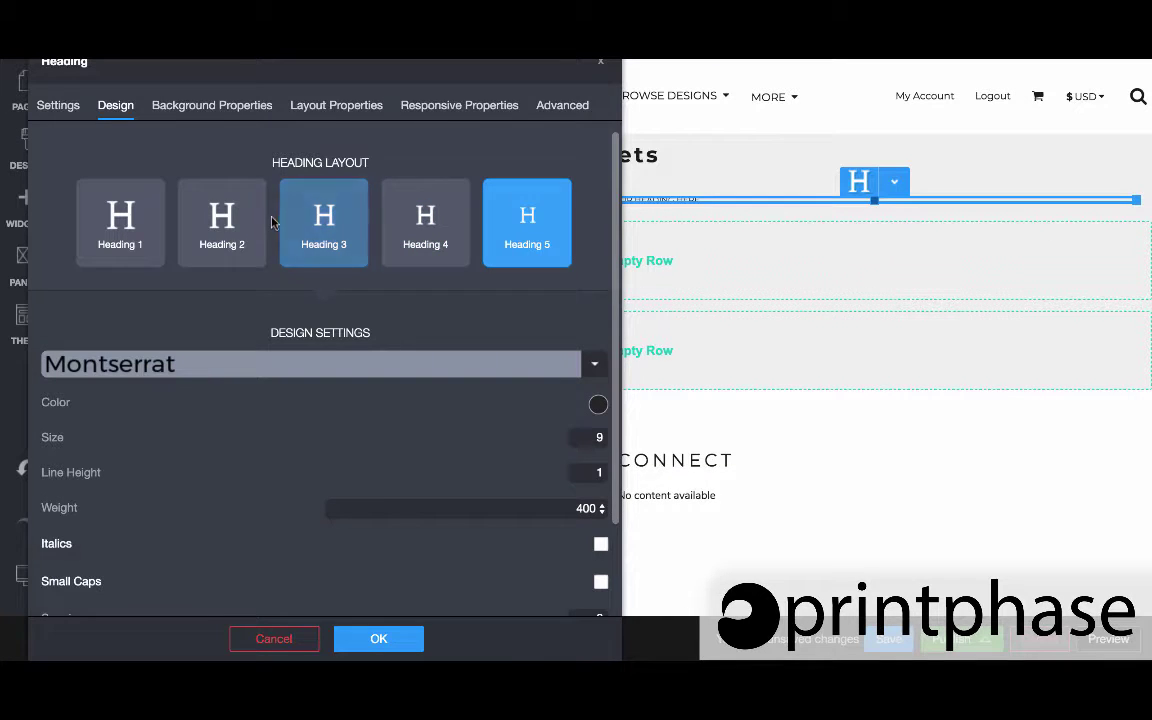
pyautogui.click(214, 228)
pyautogui.click(114, 226)
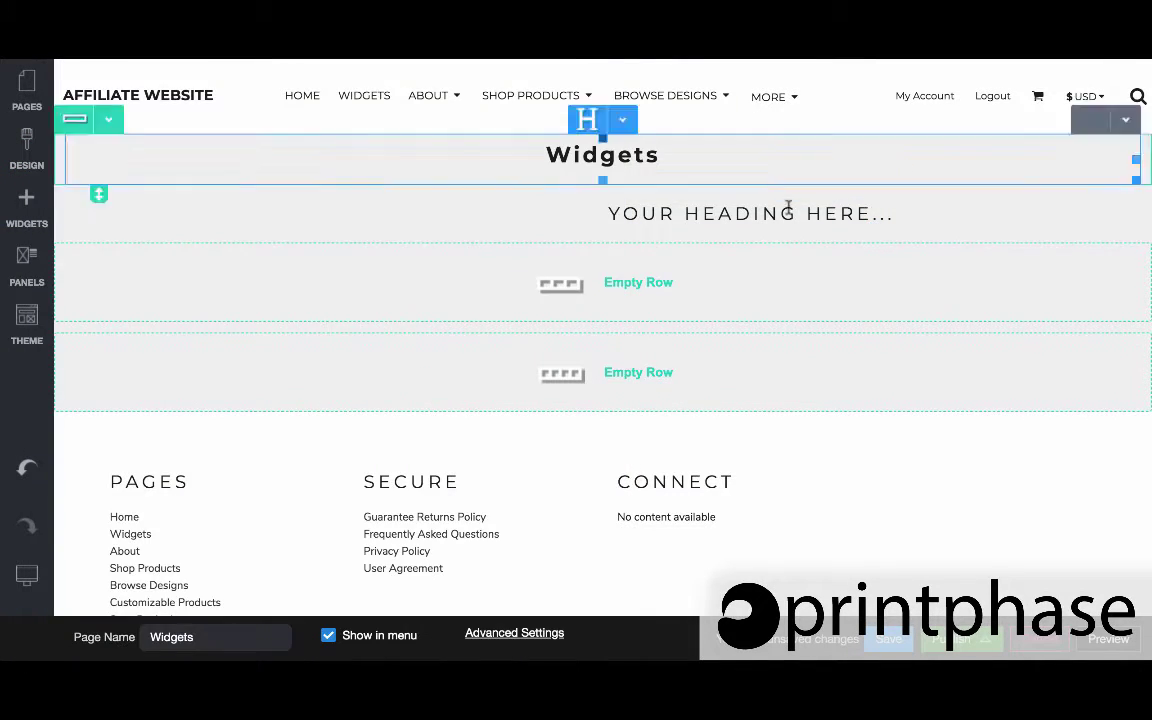
pyautogui.click(601, 61)
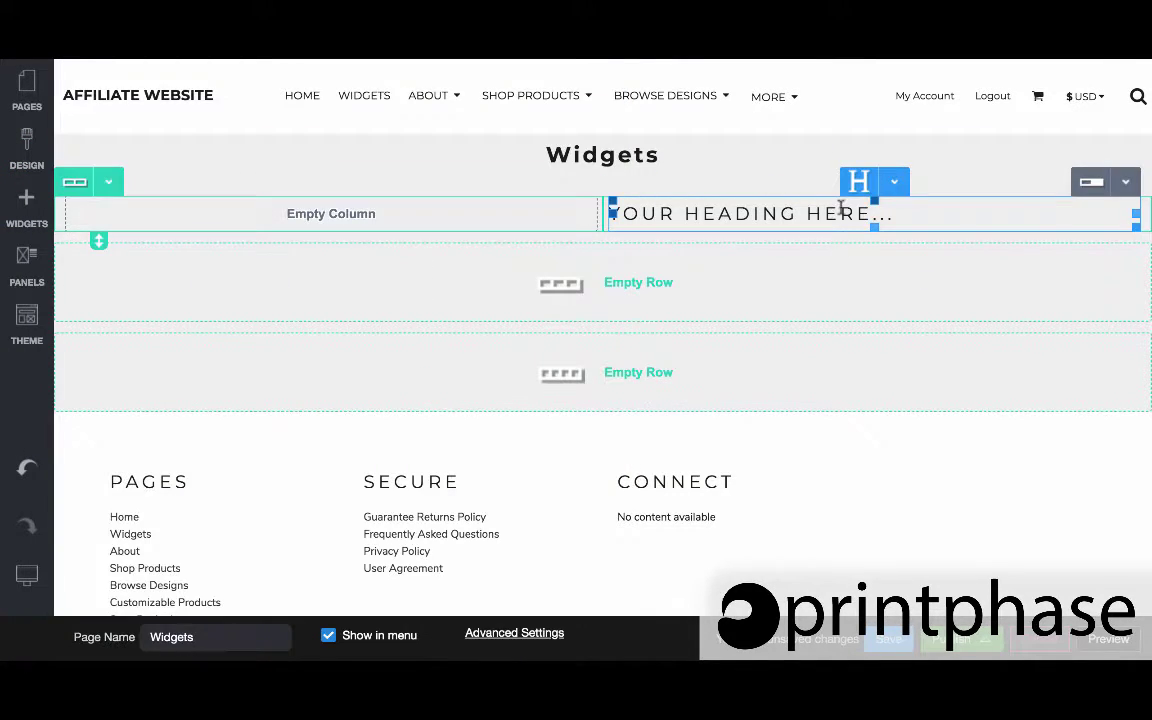
pyautogui.click(640, 148)
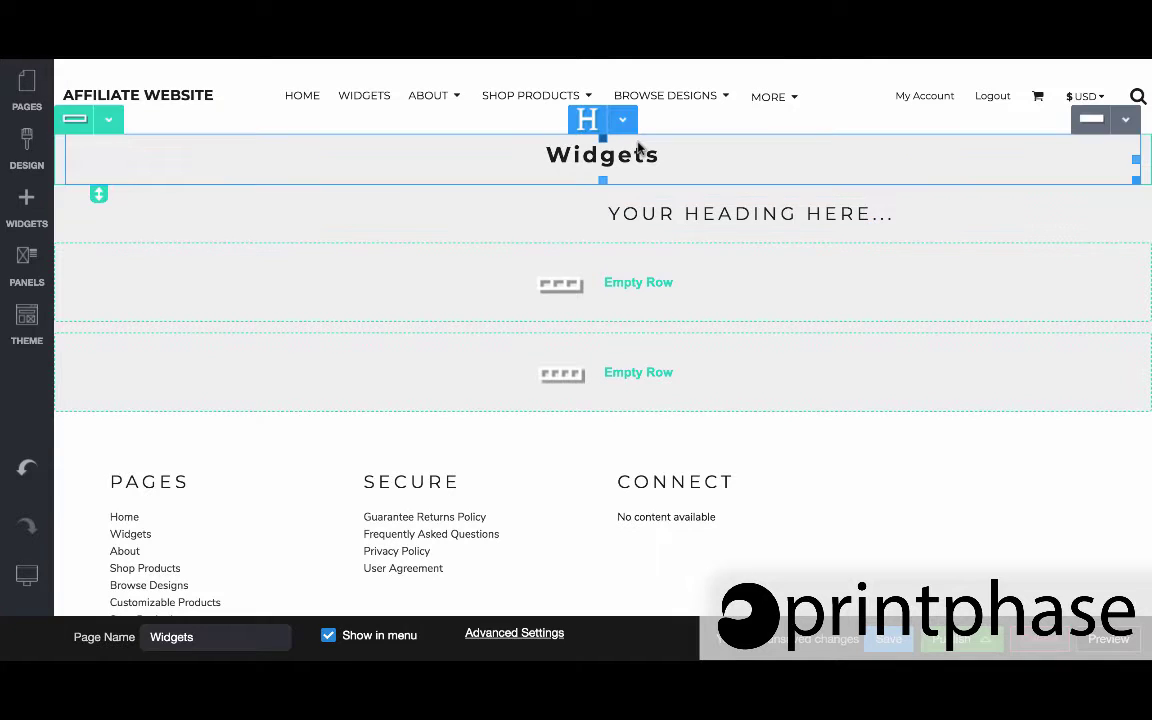
# Step: Add a Button widget to the empty first column beside the heading
pyautogui.click(26, 201)
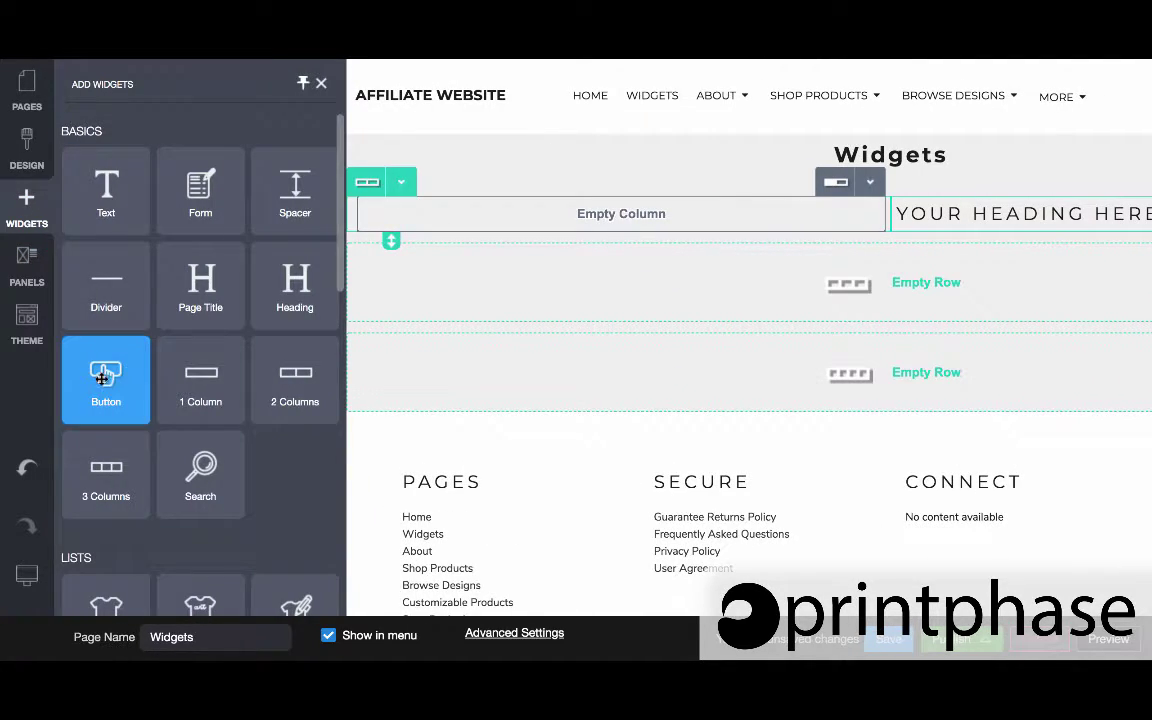
pyautogui.moveTo(96, 375); pyautogui.dragTo(329, 215)
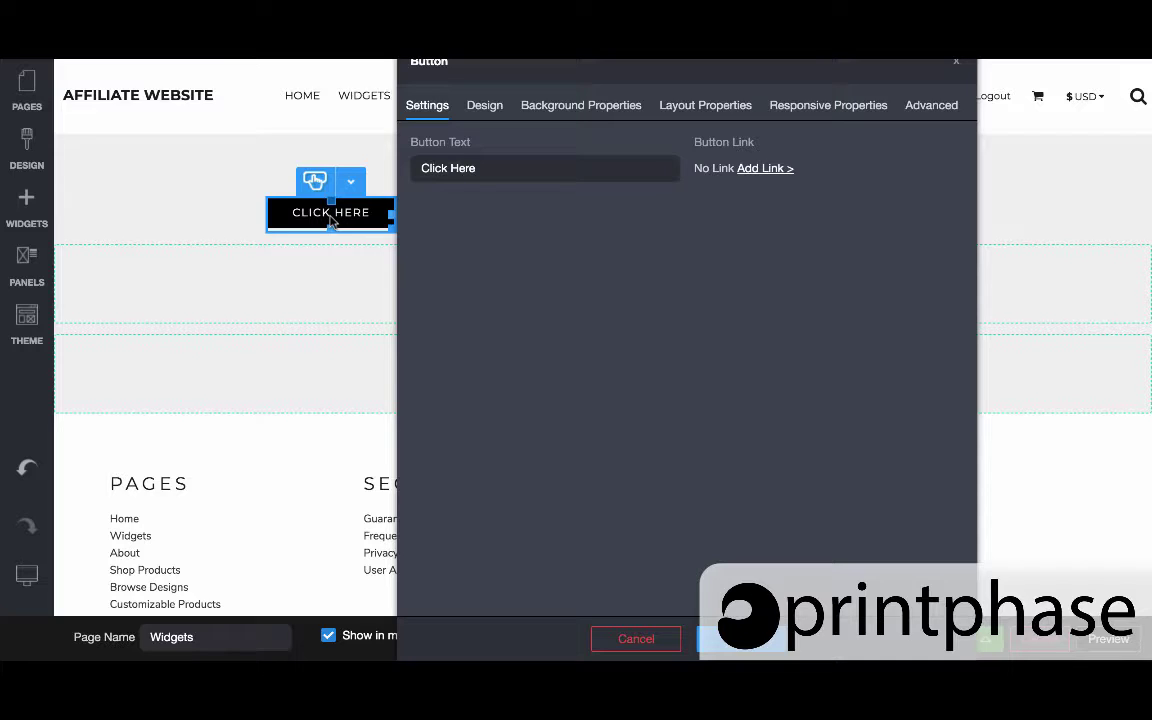
# Step: Try the Existing Page and Website URL link types for the button, including opening in a new window, without setting a link
pyautogui.click(761, 170)
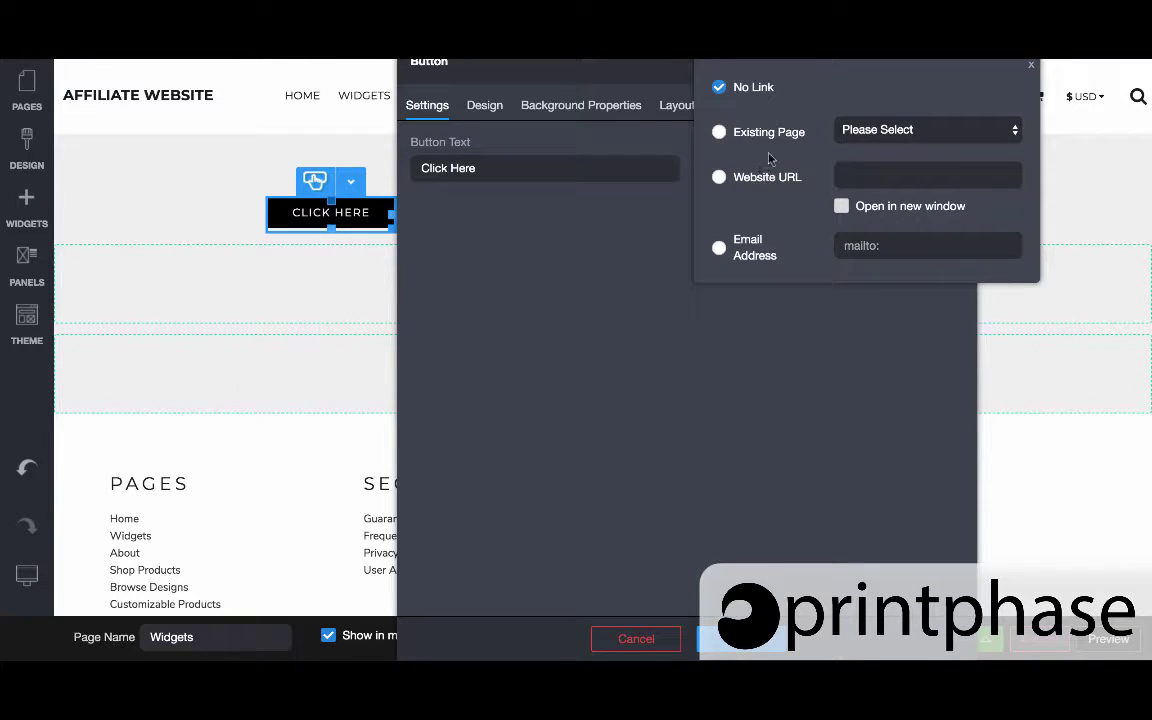
pyautogui.click(762, 137)
pyautogui.click(900, 130)
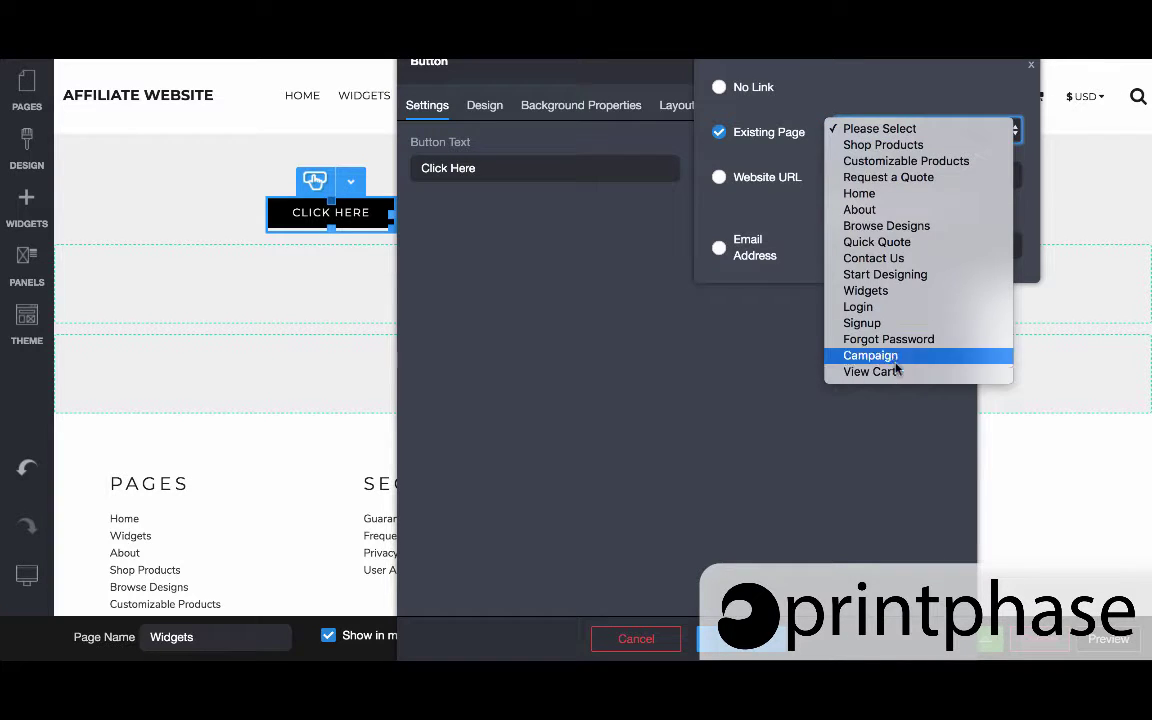
pyautogui.click(784, 386)
pyautogui.click(768, 186)
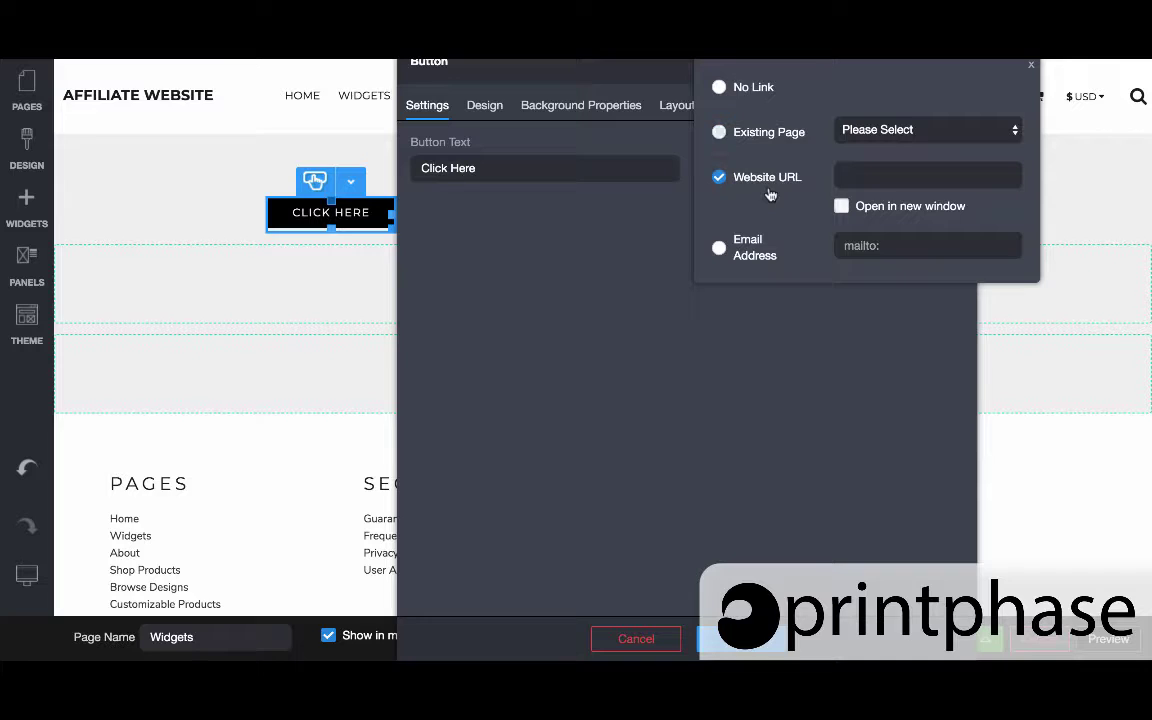
pyautogui.click(842, 208)
pyautogui.click(589, 268)
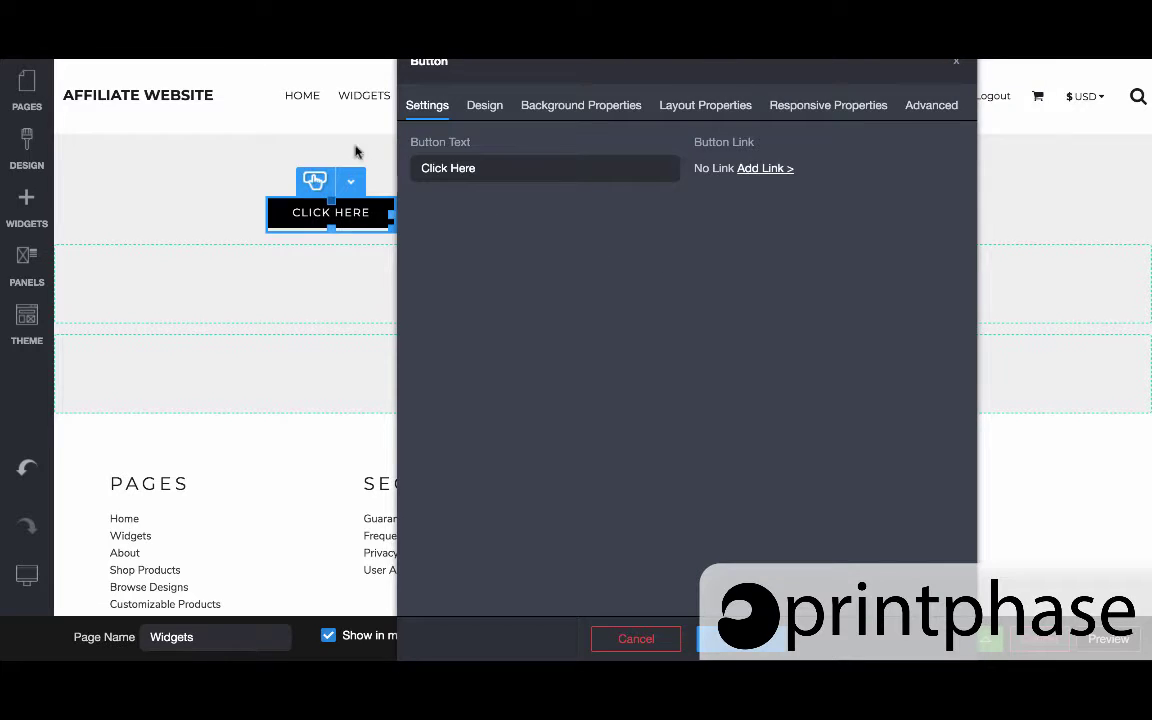
# Step: Review the design settings of the button's Standard layout
pyautogui.click(485, 116)
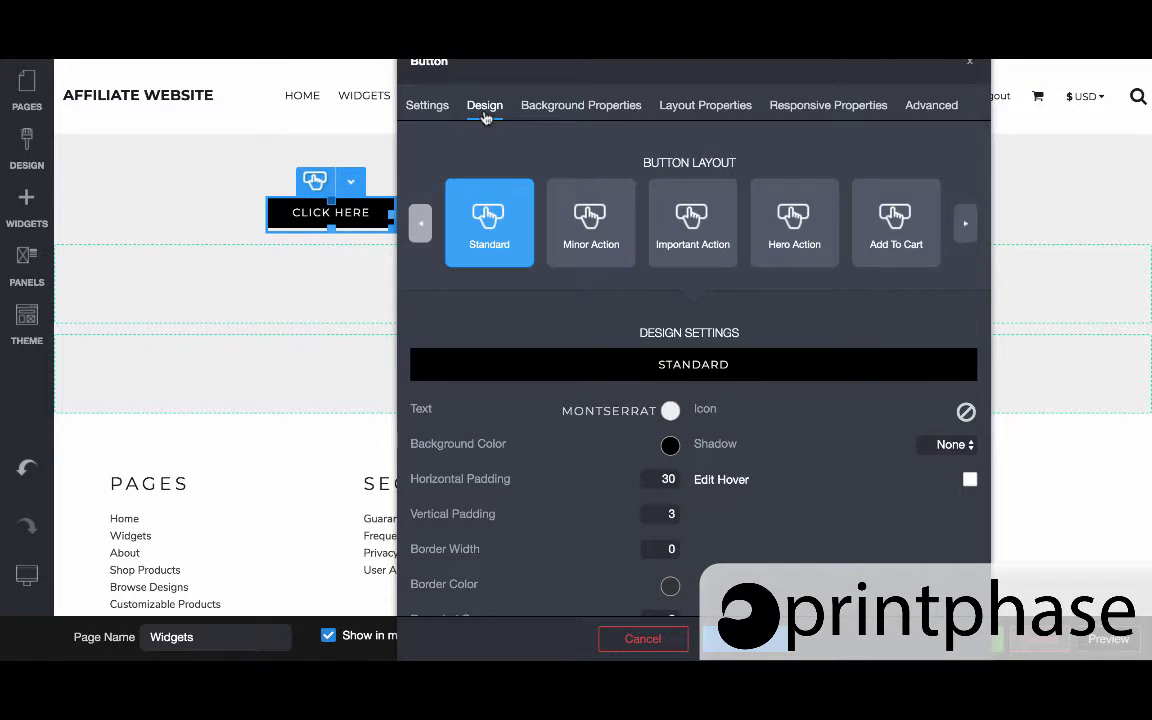
pyautogui.moveTo(548, 471)
pyautogui.scroll(-1, 547, 471)
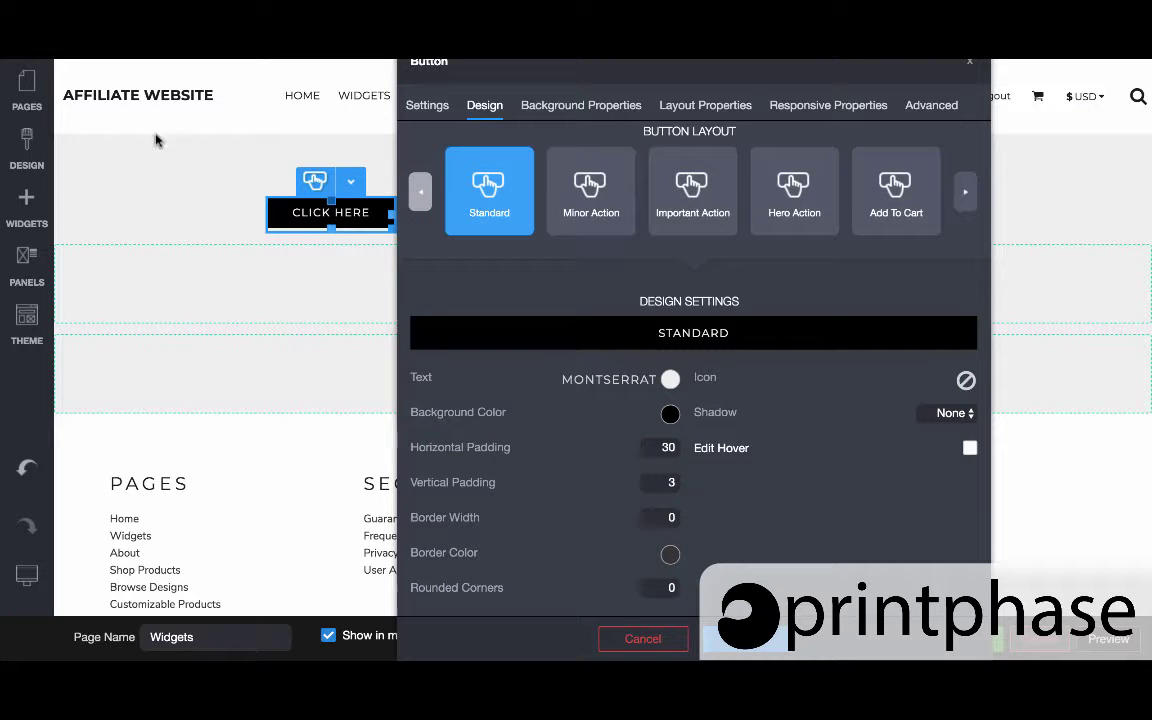
# Step: Look through the site-wide button styles in the Style Editor
pyautogui.click(24, 148)
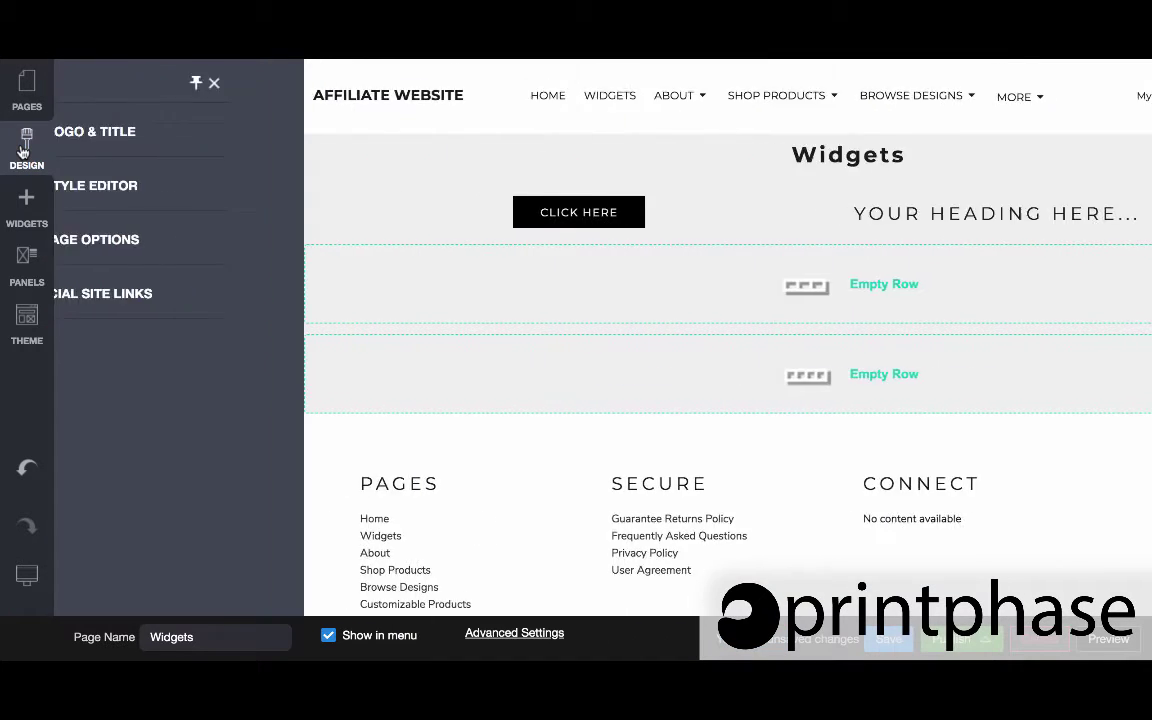
pyautogui.click(195, 183)
pyautogui.scroll(-5, 226, 420)
pyautogui.scroll(3, 220, 400)
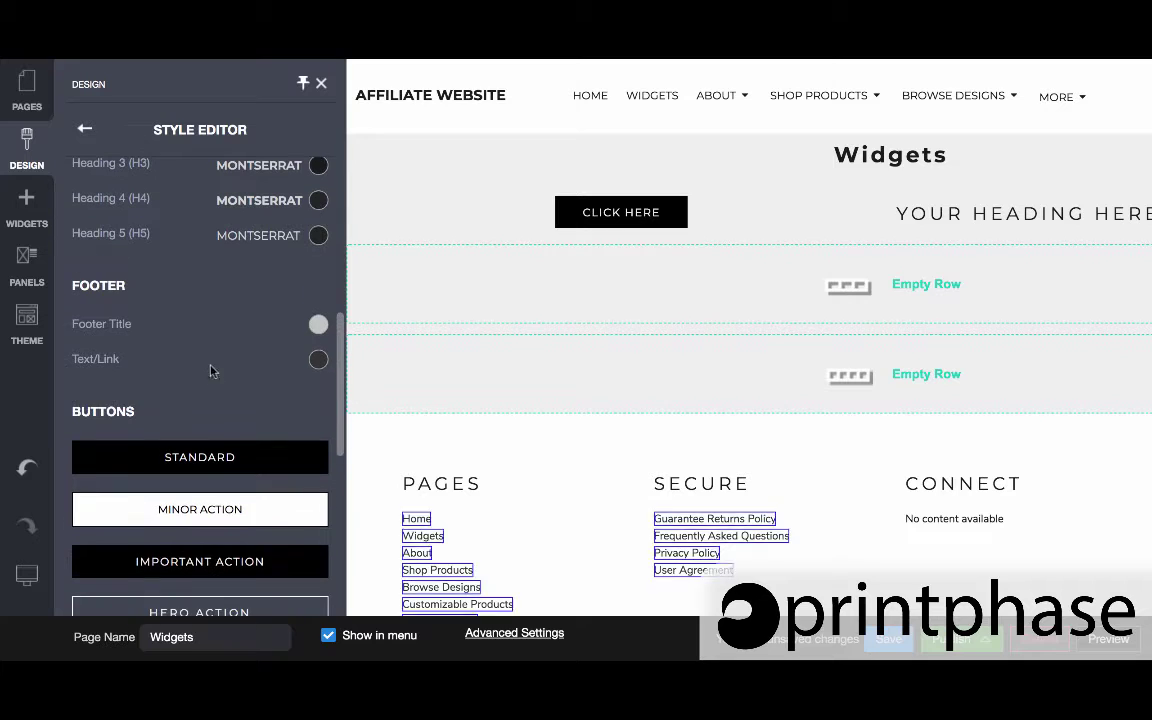
pyautogui.scroll(-2, 204, 416)
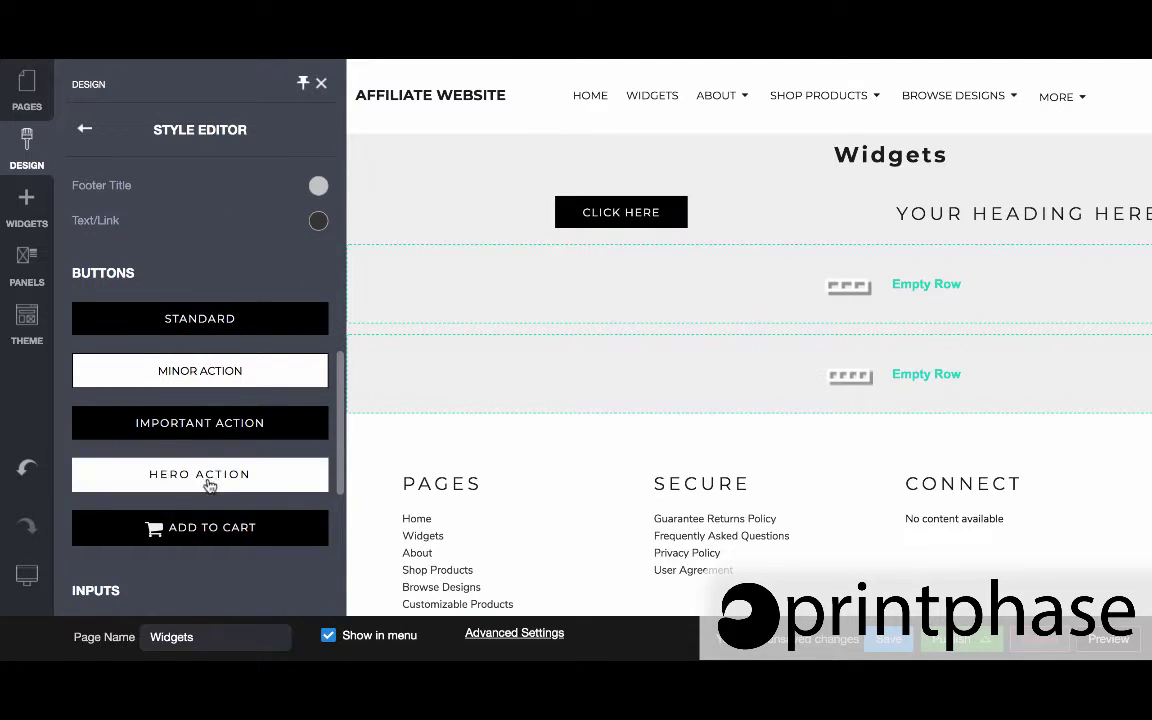
pyautogui.click(27, 205)
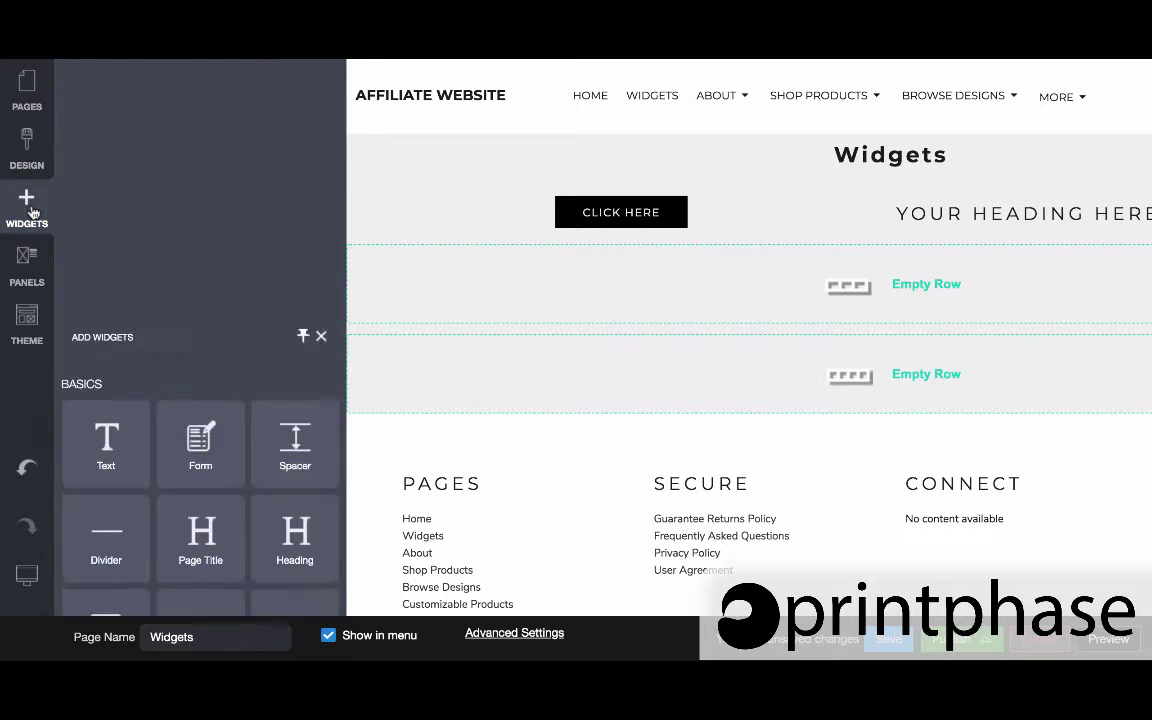
# Step: Try the Minor Action, Important Action, Hero Action and Add To Cart layouts on the button and switch back to Standard
pyautogui.click(505, 222)
pyautogui.click(337, 212)
pyautogui.click(318, 184)
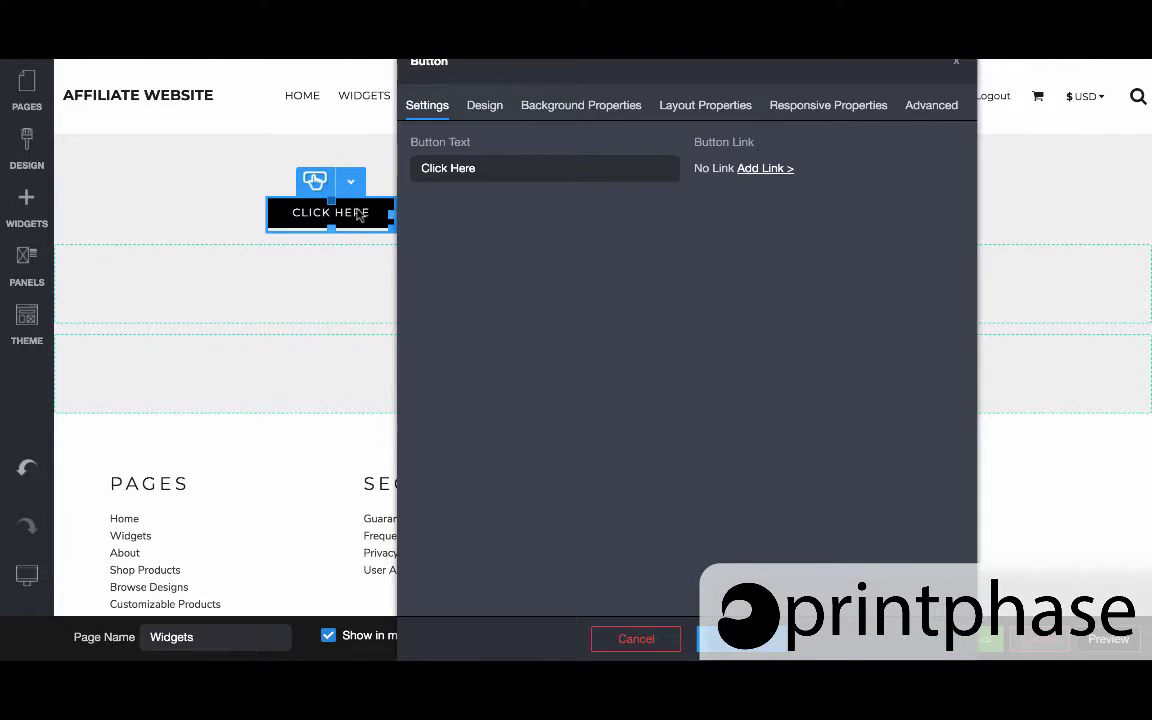
pyautogui.click(497, 107)
pyautogui.click(578, 232)
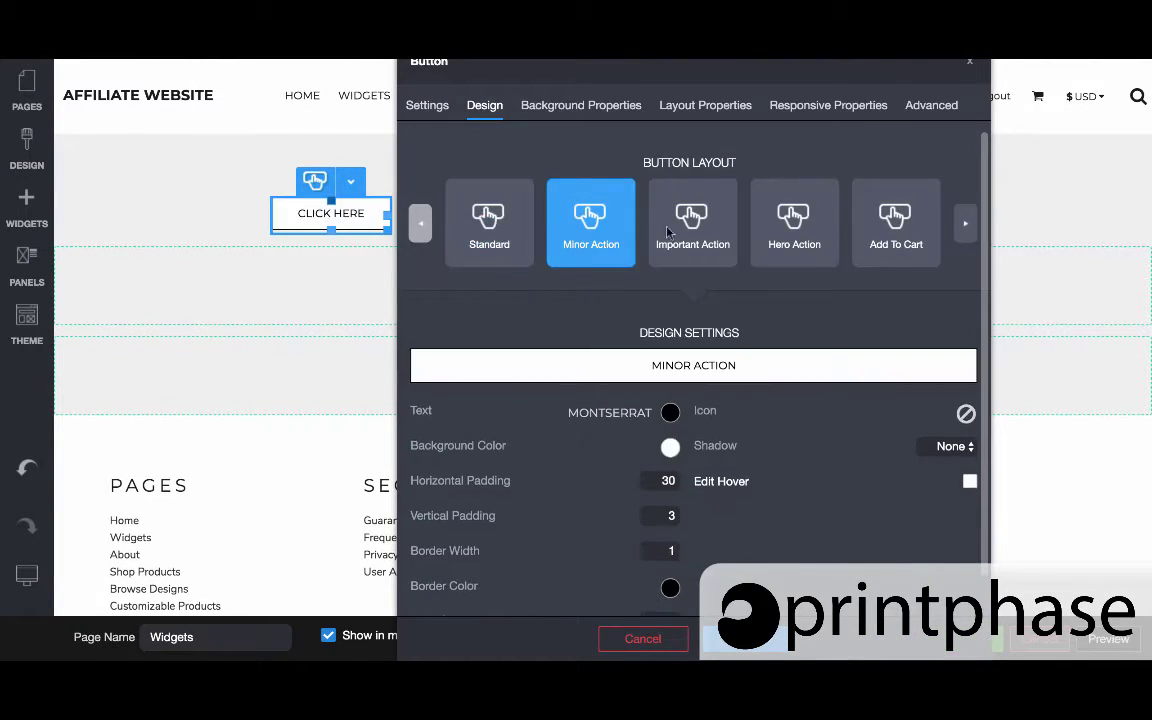
pyautogui.click(676, 237)
pyautogui.click(783, 242)
pyautogui.click(888, 245)
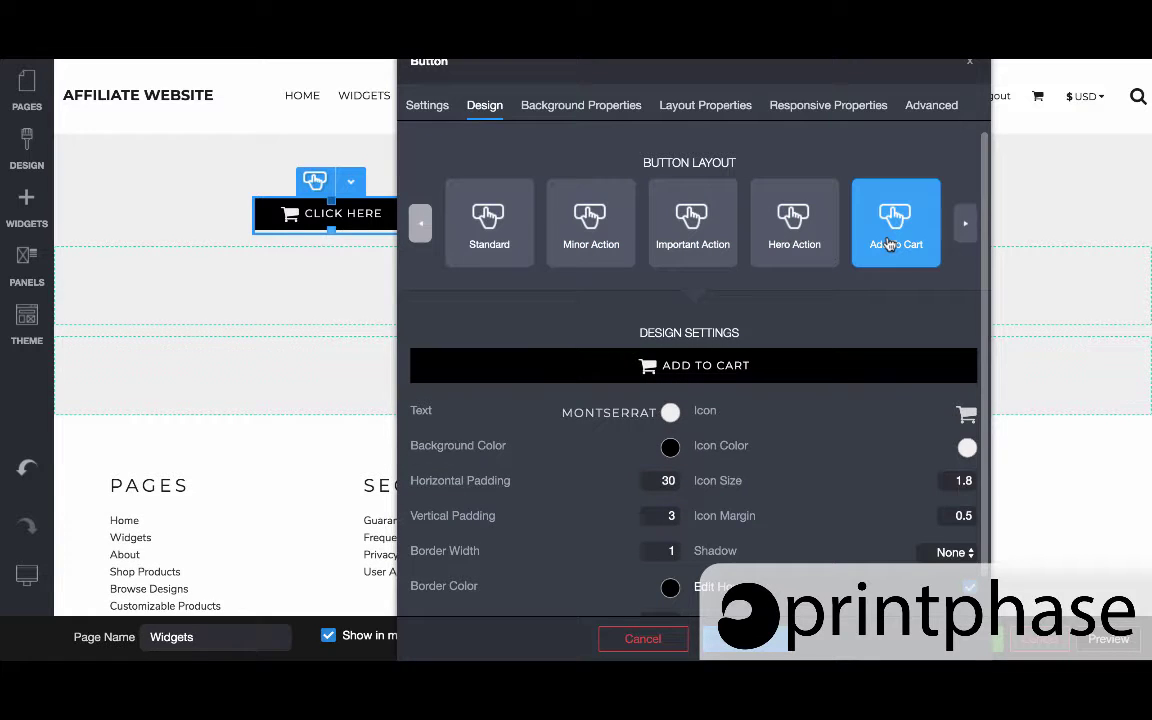
pyautogui.click(477, 237)
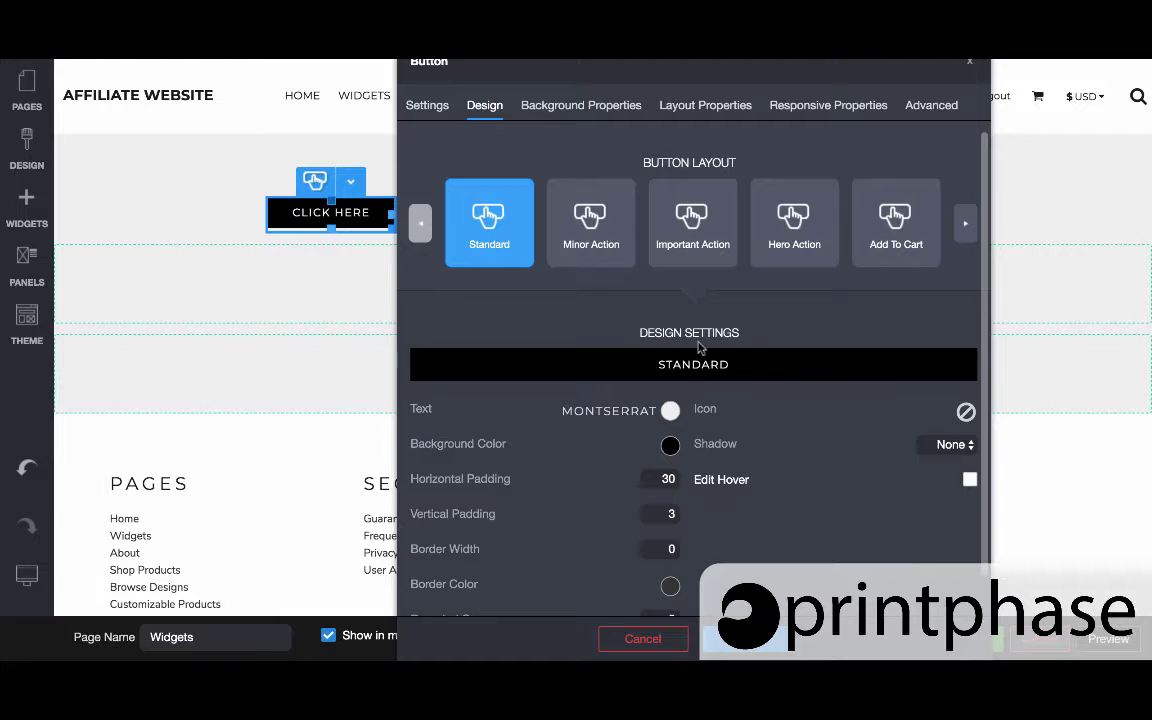
# Step: Review the font and text style options of the button's Standard layout along with its color, padding and border settings
pyautogui.scroll(-1, 749, 390)
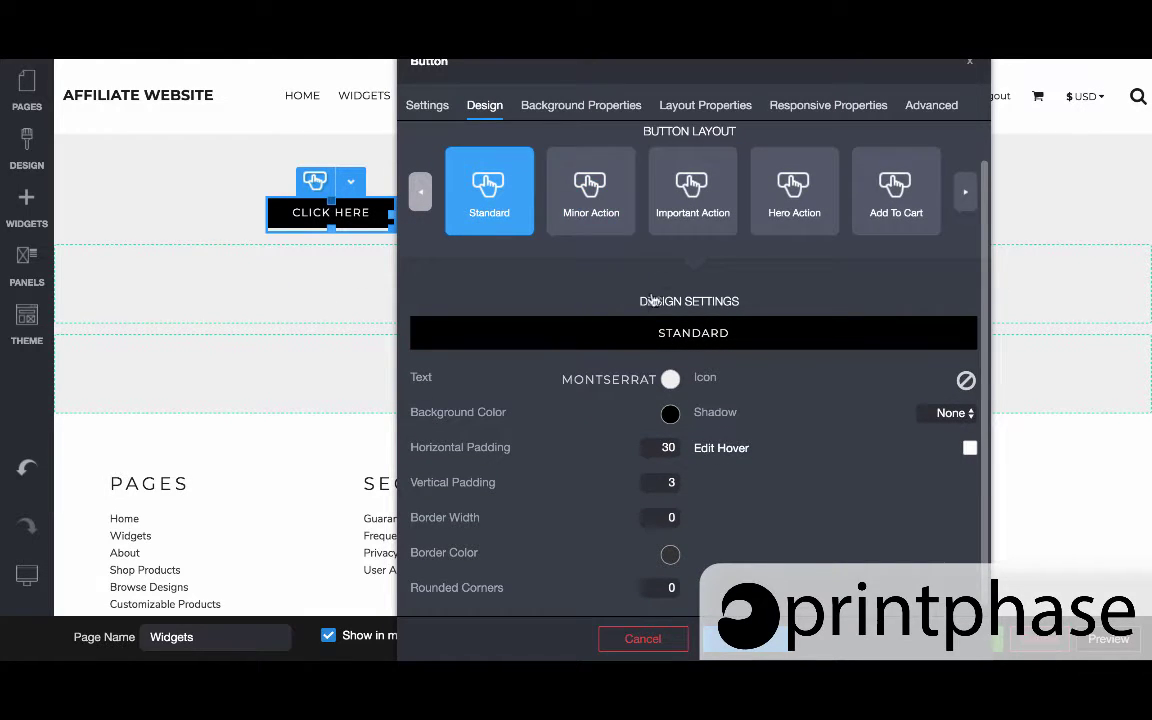
pyautogui.click(630, 386)
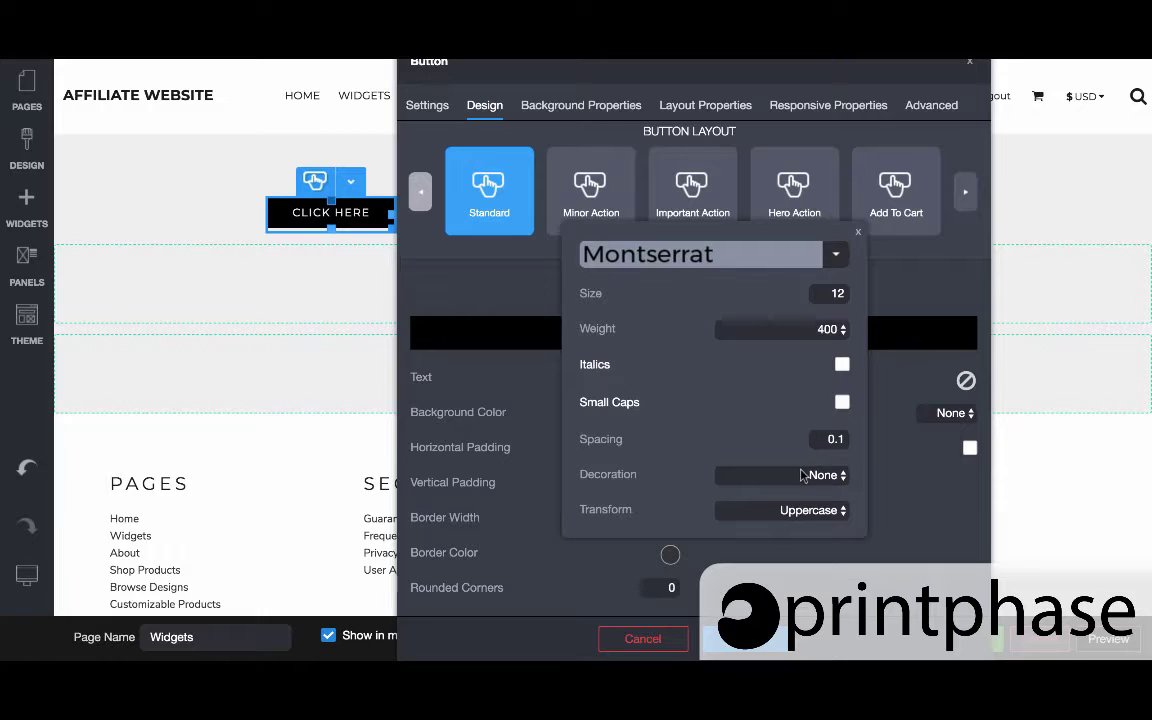
pyautogui.click(943, 566)
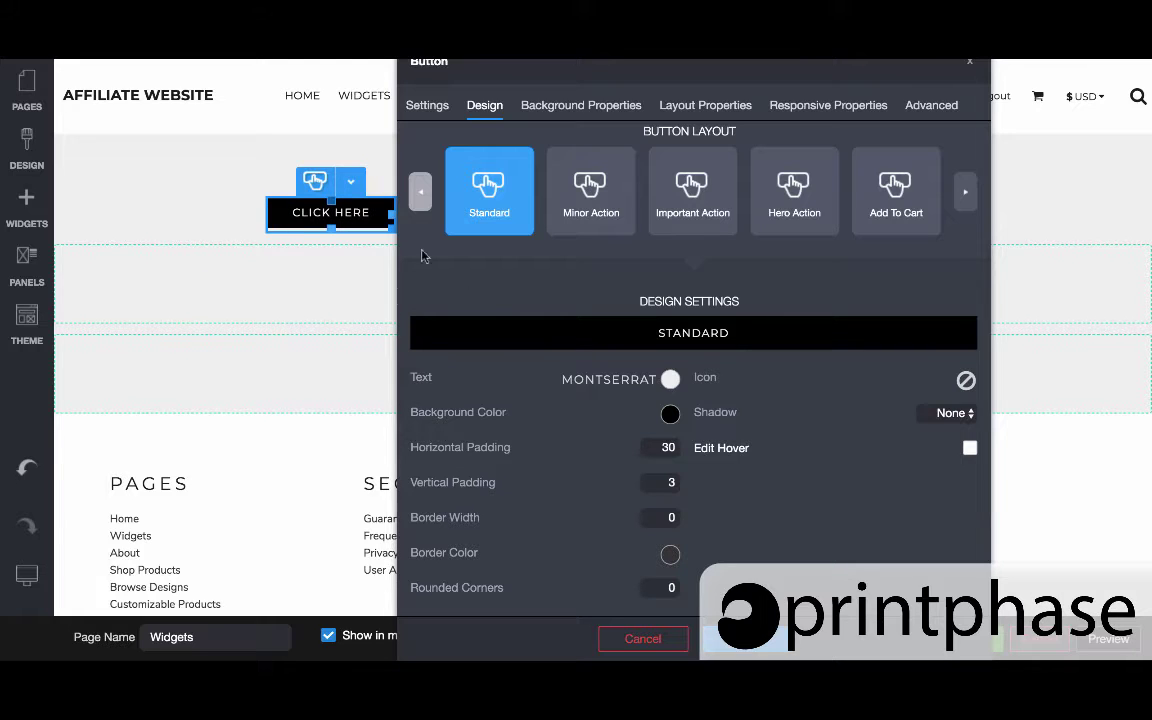
pyautogui.moveTo(506, 481)
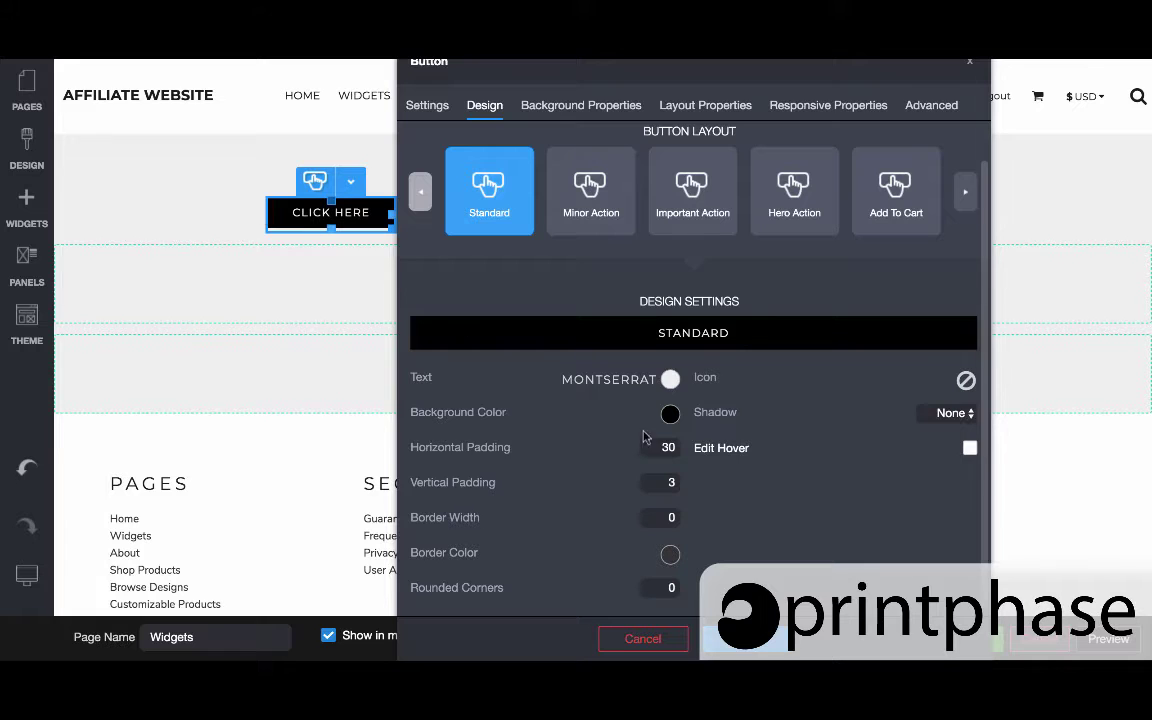
# Step: Try a vertical padding of 3.02, horizontal padding of 35, border width of 1 and rounded corners of 5 on the button
pyautogui.moveTo(505, 483)
pyautogui.mouseDown()
pyautogui.moveTo(488, 482)
pyautogui.moveTo(509, 483)
pyautogui.mouseUp()
pyautogui.moveTo(509, 458)
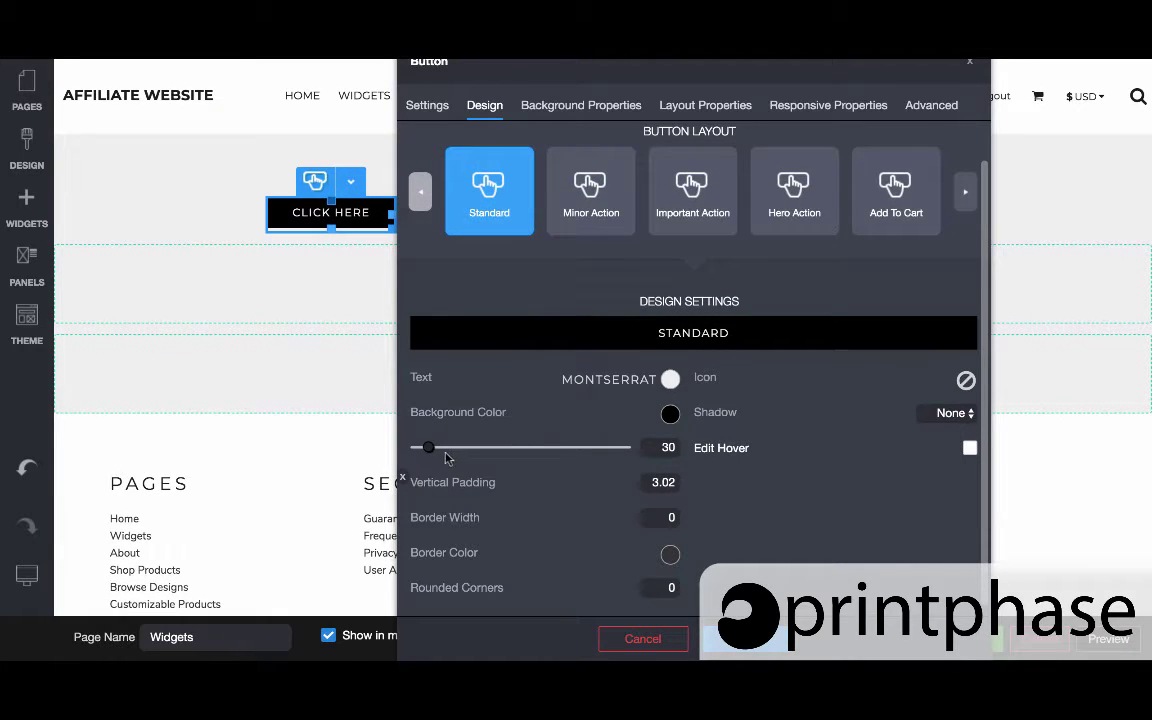
pyautogui.moveTo(428, 452)
pyautogui.mouseDown()
pyautogui.moveTo(415, 454)
pyautogui.moveTo(431, 455)
pyautogui.mouseUp()
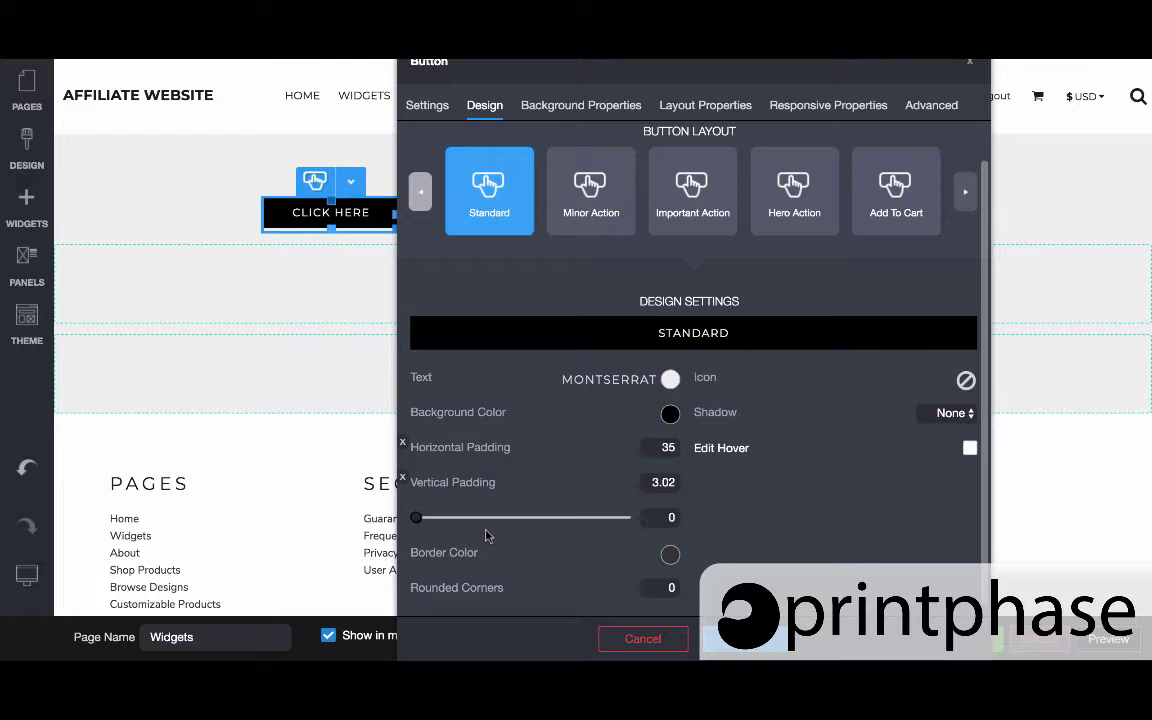
pyautogui.moveTo(424, 522); pyautogui.dragTo(425, 522)
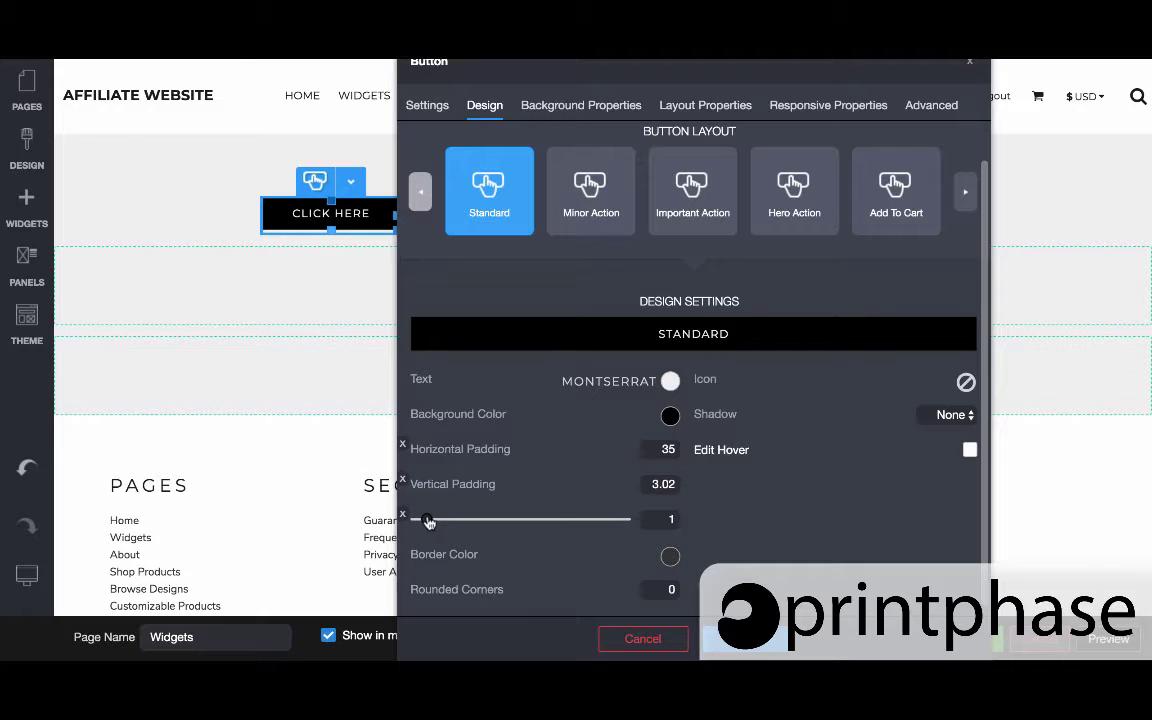
pyautogui.moveTo(429, 591); pyautogui.dragTo(436, 592)
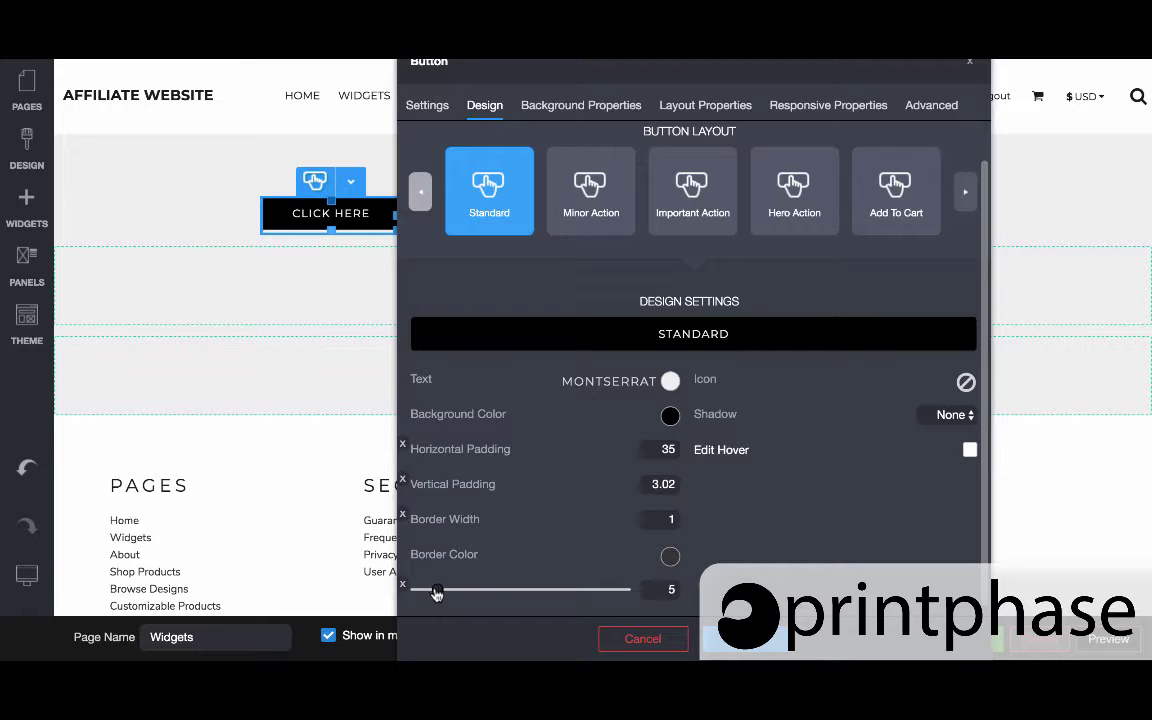
# Step: Try a custom dark red border color of RGB 145, 25, 0 on the button
pyautogui.click(669, 556)
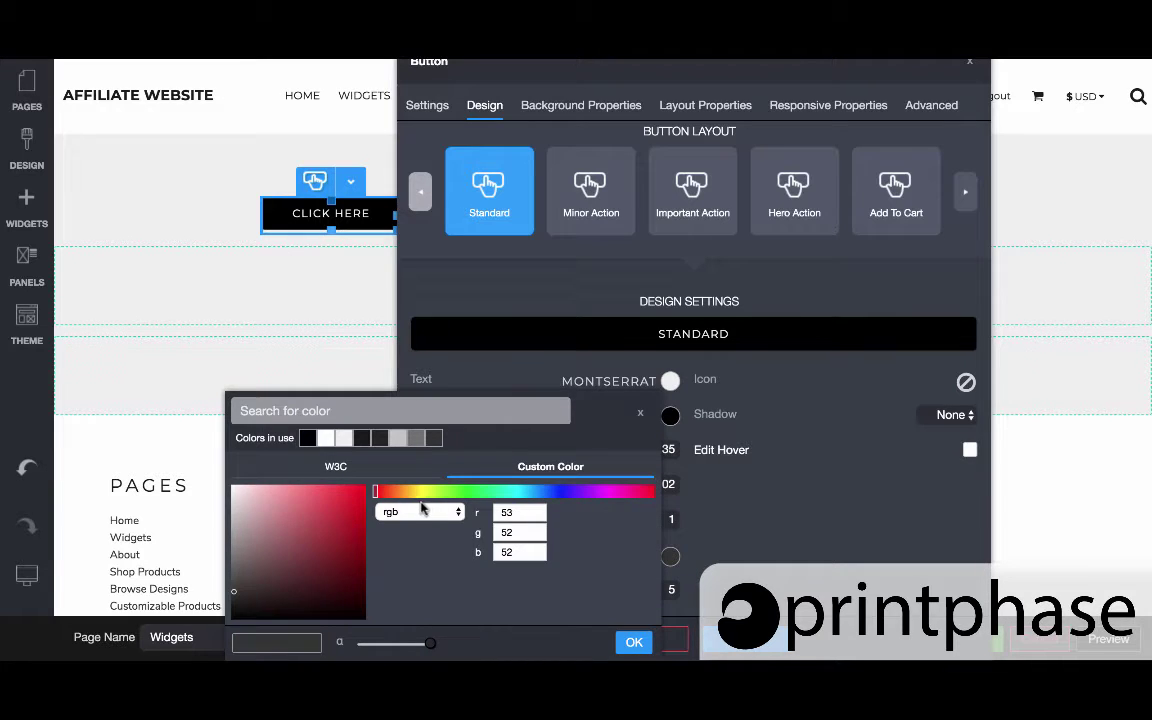
pyautogui.click(383, 491)
pyautogui.moveTo(334, 540); pyautogui.dragTo(385, 547)
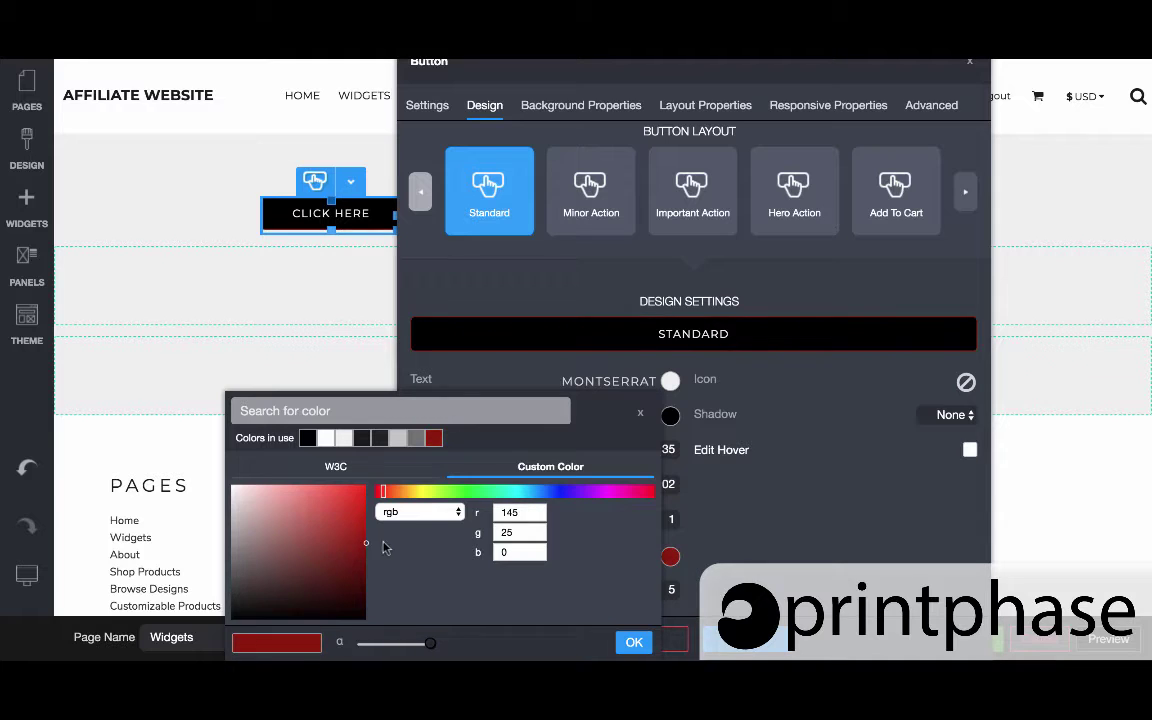
pyautogui.click(634, 641)
pyautogui.moveTo(658, 486)
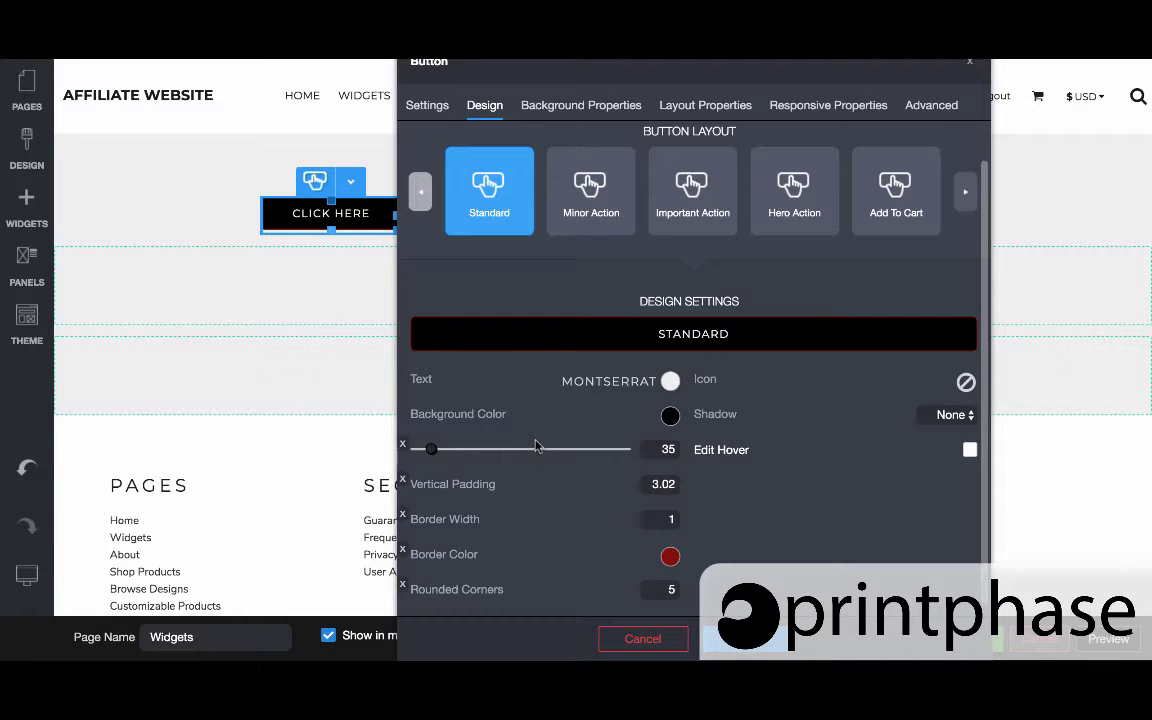
# Step: Try enabling hover editing for the button with the in-use dark red as its hover background color
pyautogui.click(969, 450)
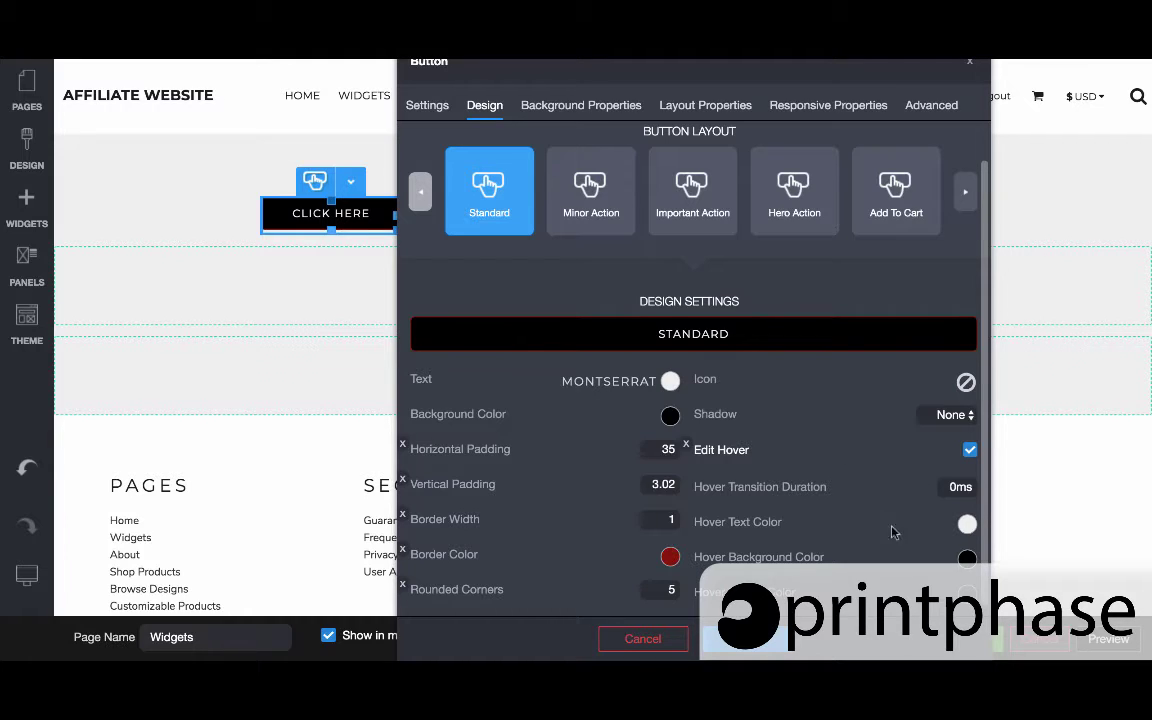
pyautogui.click(811, 486)
pyautogui.scroll(-1, 873, 555)
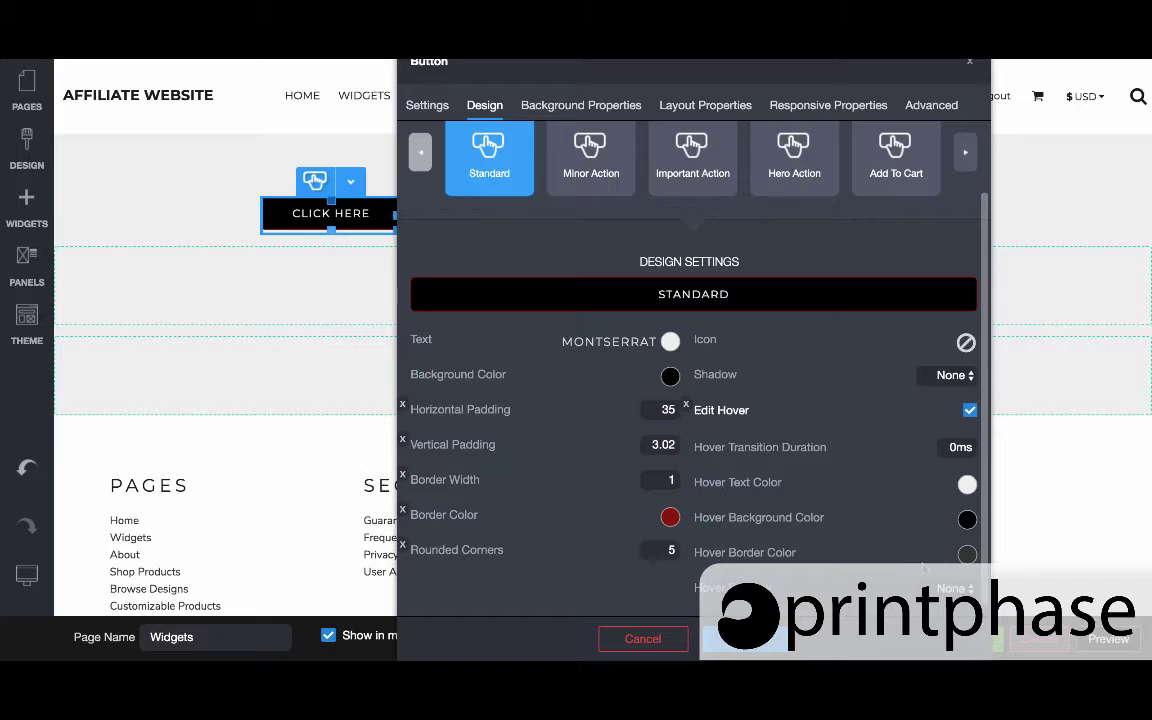
pyautogui.click(966, 519)
pyautogui.click(731, 437)
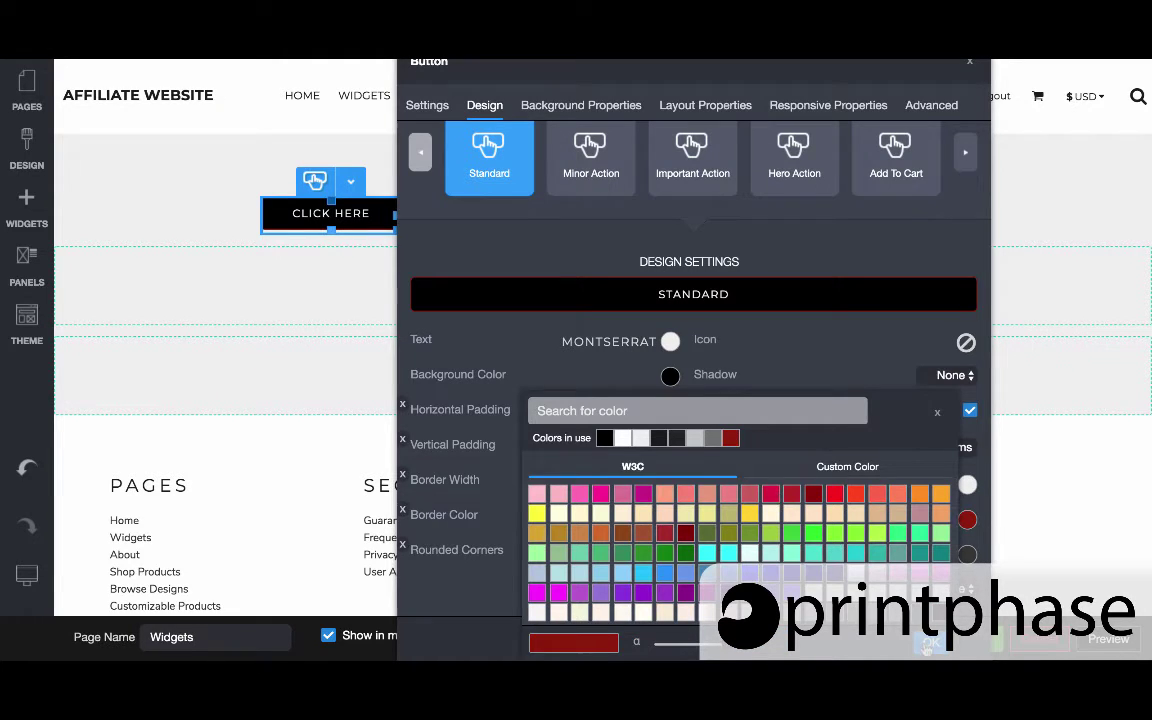
pyautogui.click(928, 645)
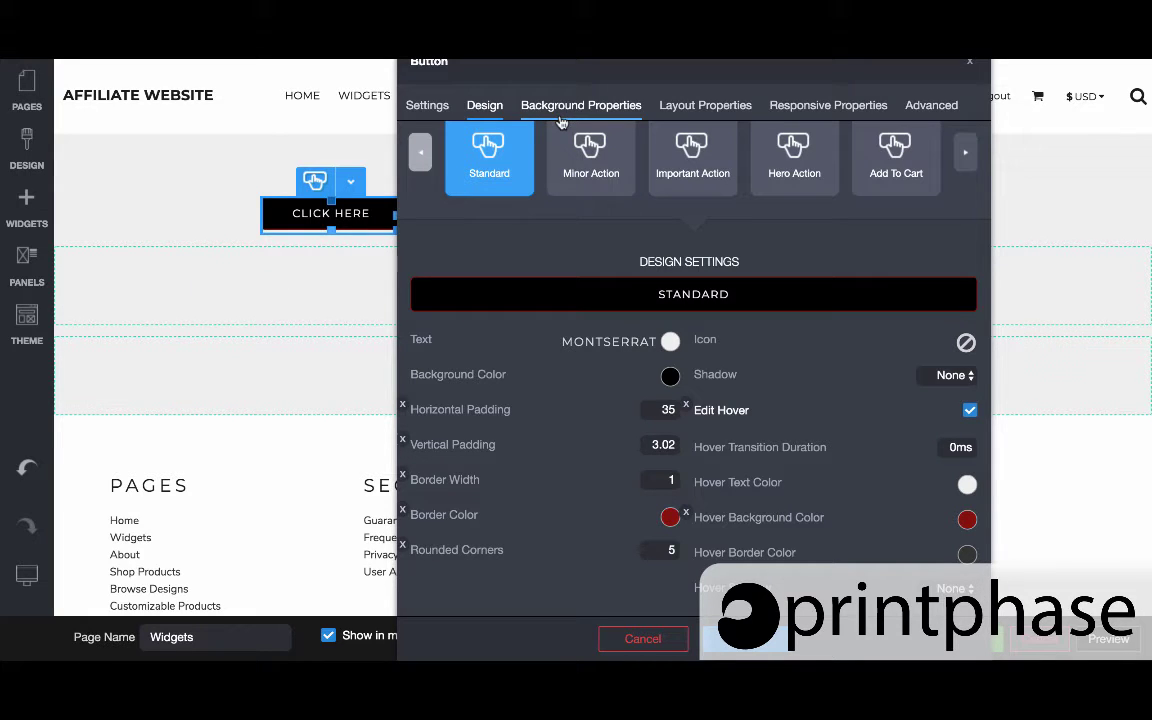
# Step: Look through the button's background and layout property categories and discard the pending button changes
pyautogui.click(562, 118)
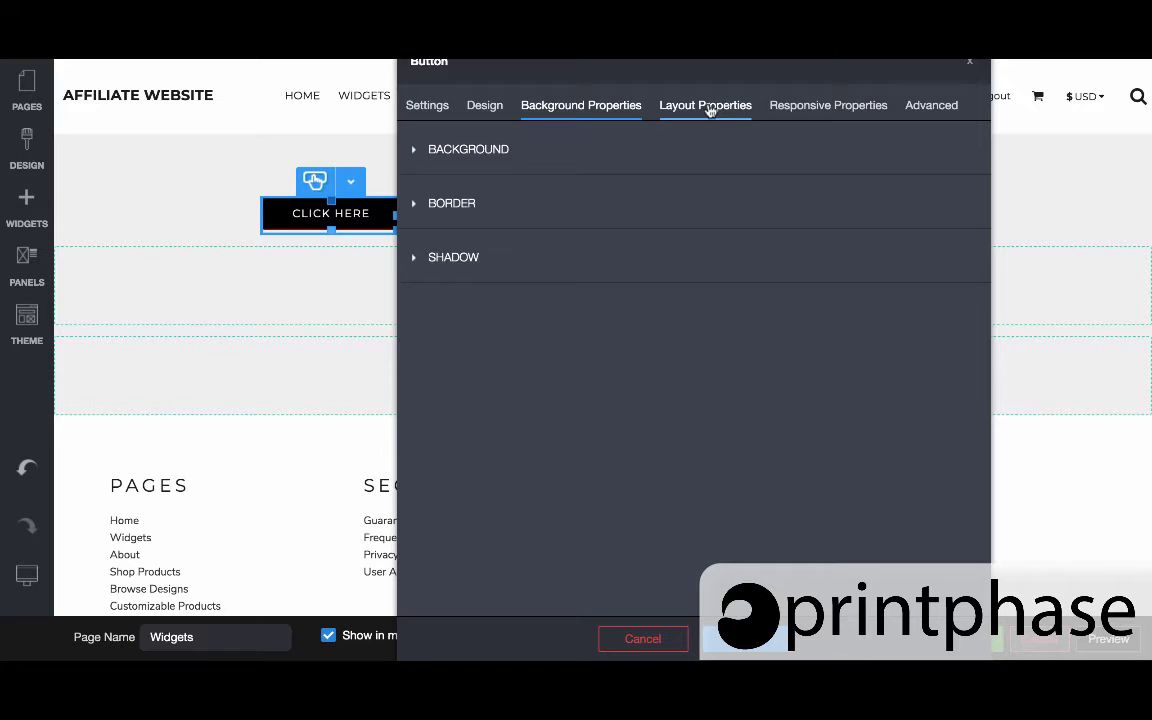
pyautogui.click(712, 108)
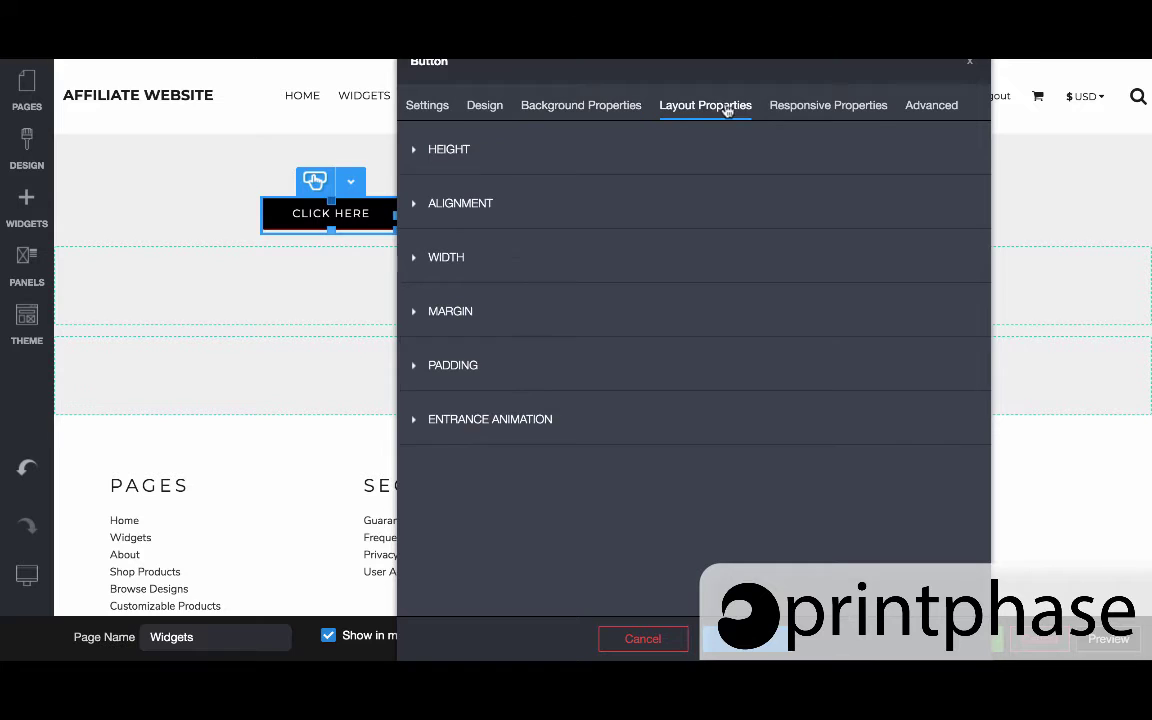
pyautogui.click(623, 641)
pyautogui.moveTo(90, 228); pyautogui.dragTo(474, 399)
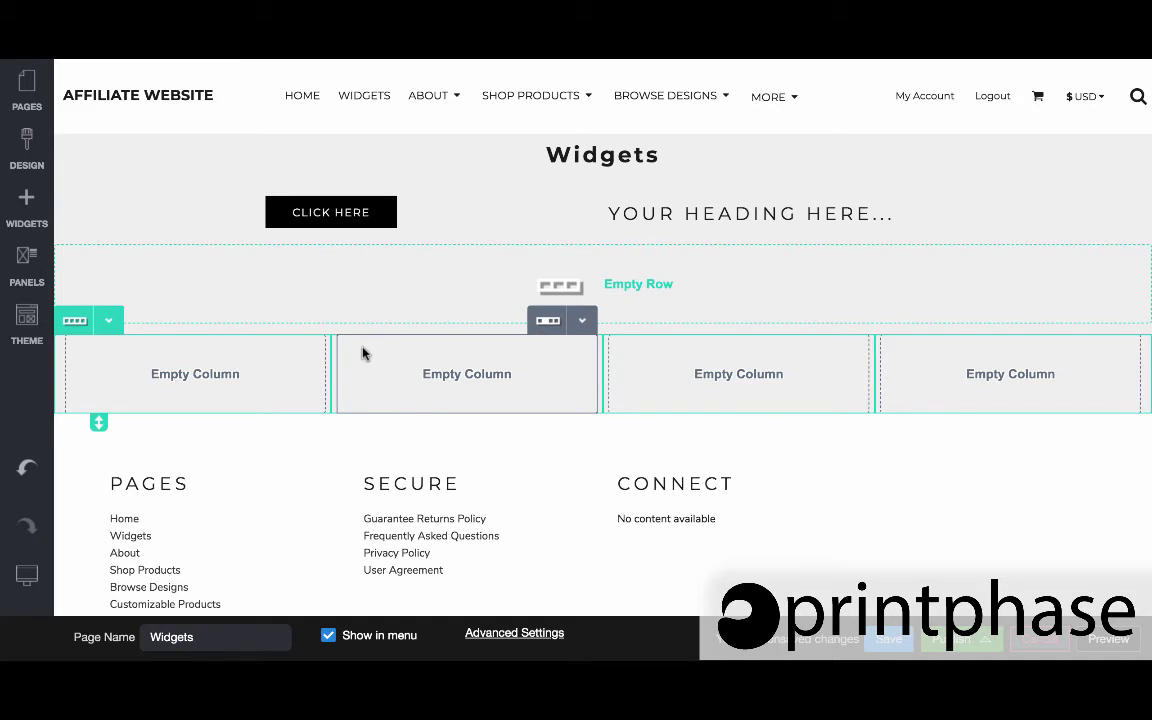
pyautogui.hotkey('ctrl', 'z')
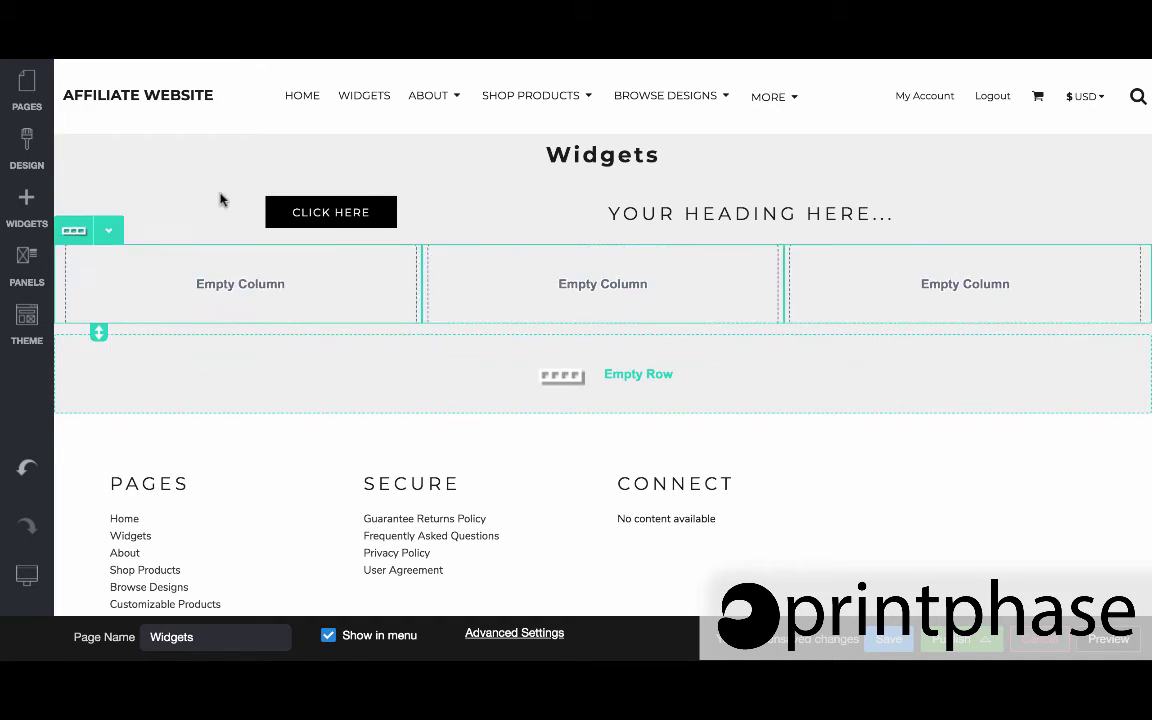
pyautogui.hotkey('ctrl', 'z')
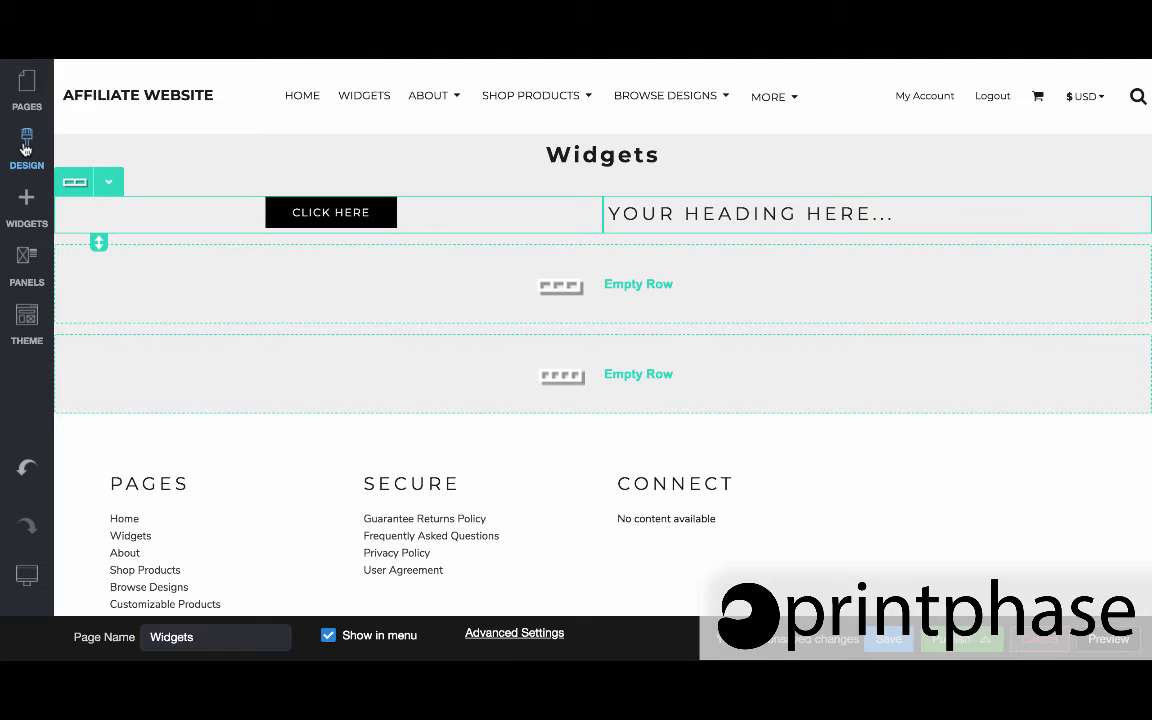